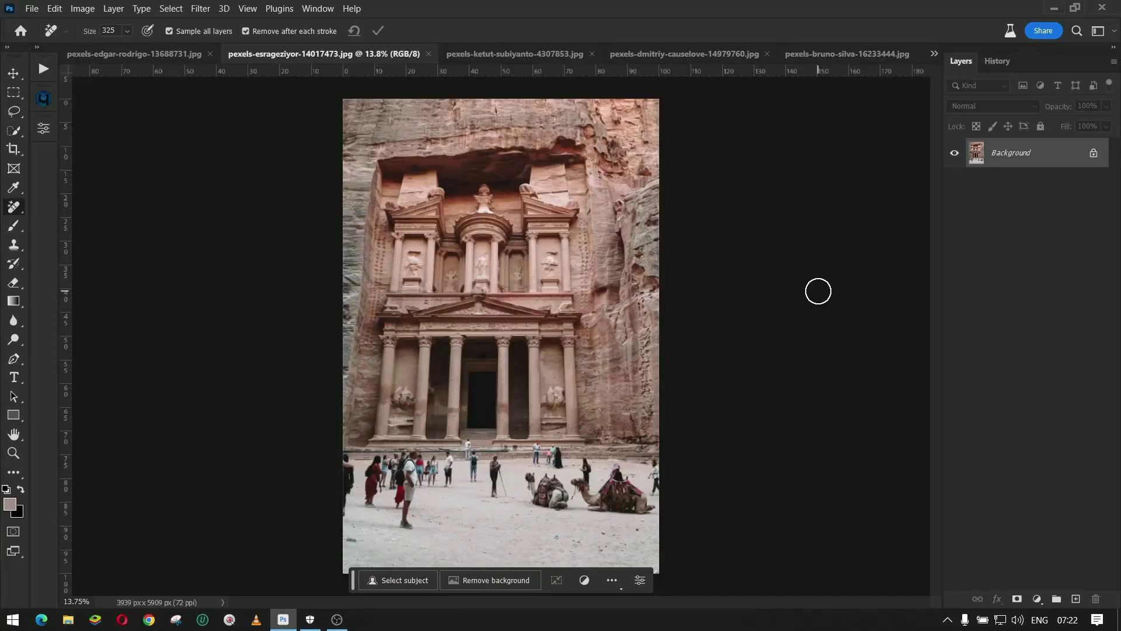
- Select the Remove Tool from the healing tools group in the toolbar
click(17, 222)
click(15, 205)
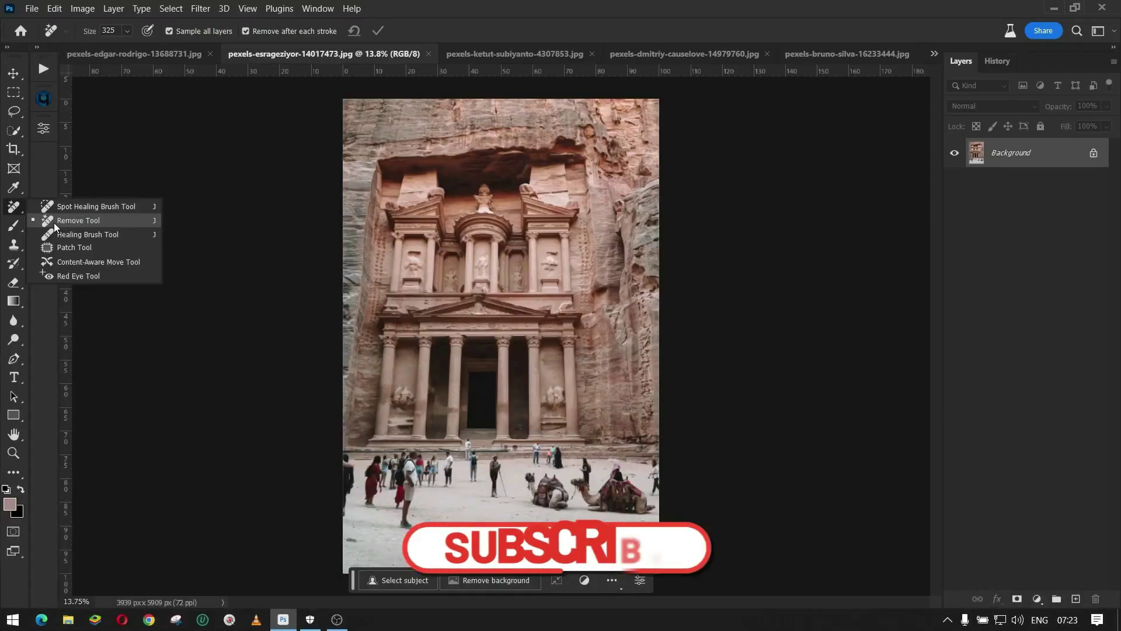
click(270, 315)
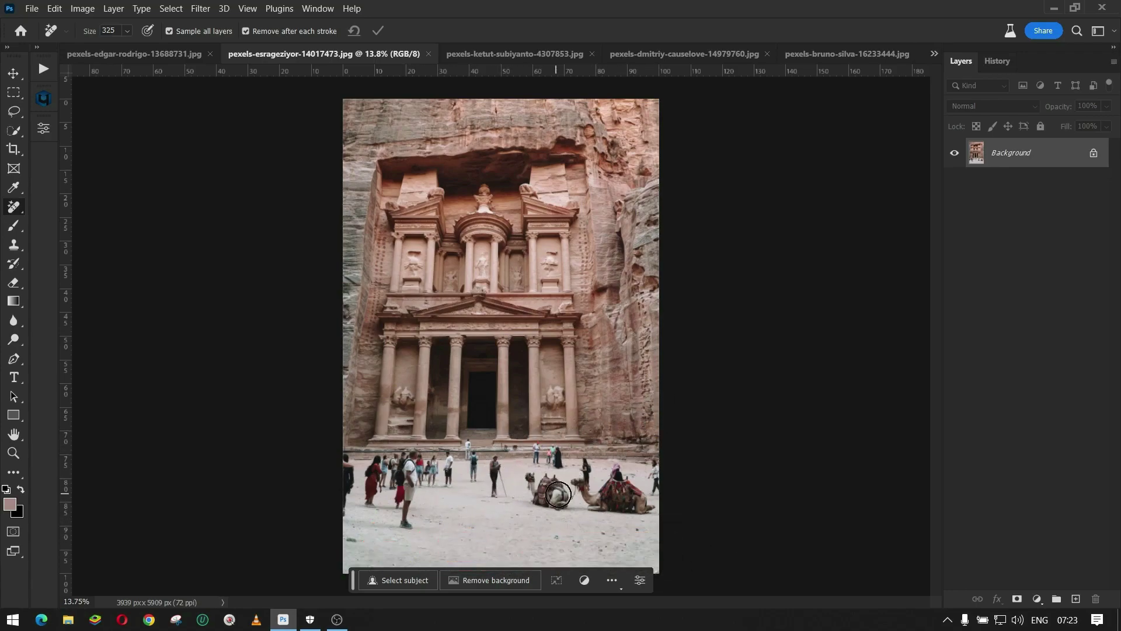
- Zoom in, shrink the brush and erase the woman with the walking pole
scroll(521, 518, up, 3)
scroll(489, 508, up, 3)
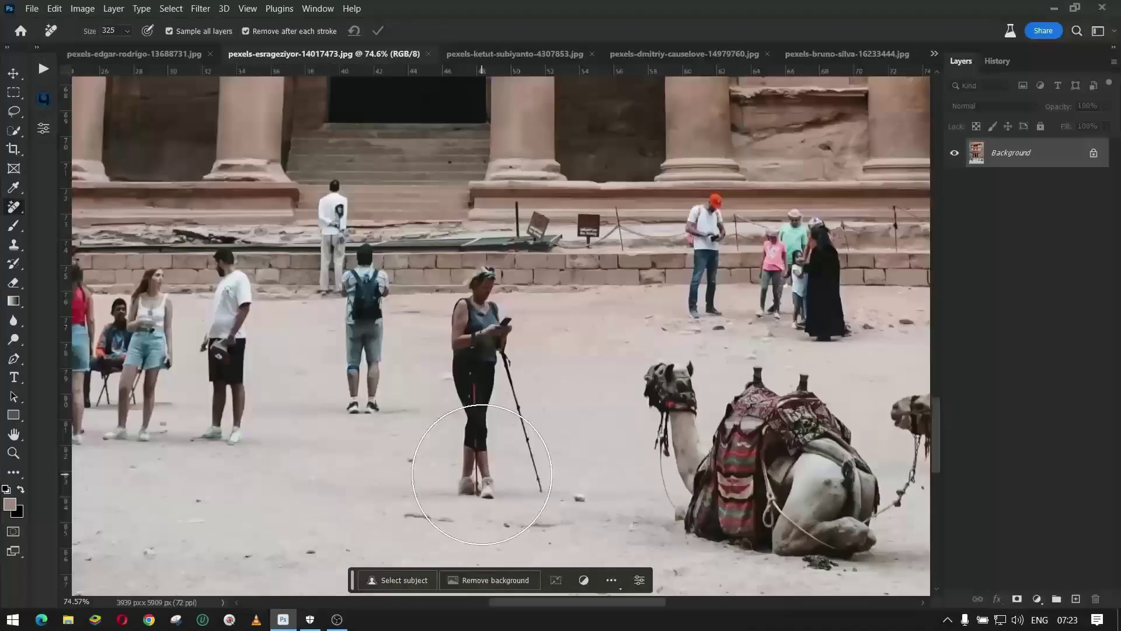
scroll(488, 468, down, 2)
drag(488, 468, 472, 470)
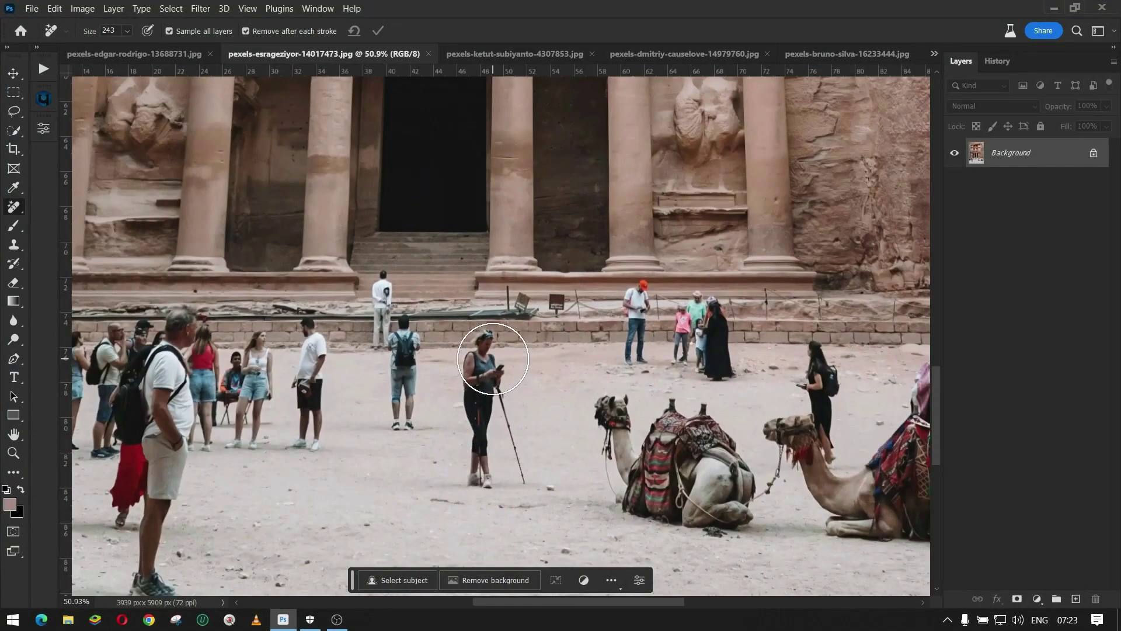
mouse_move(489, 356)
mouse_down()
mouse_move(496, 487)
mouse_move(484, 474)
mouse_up()
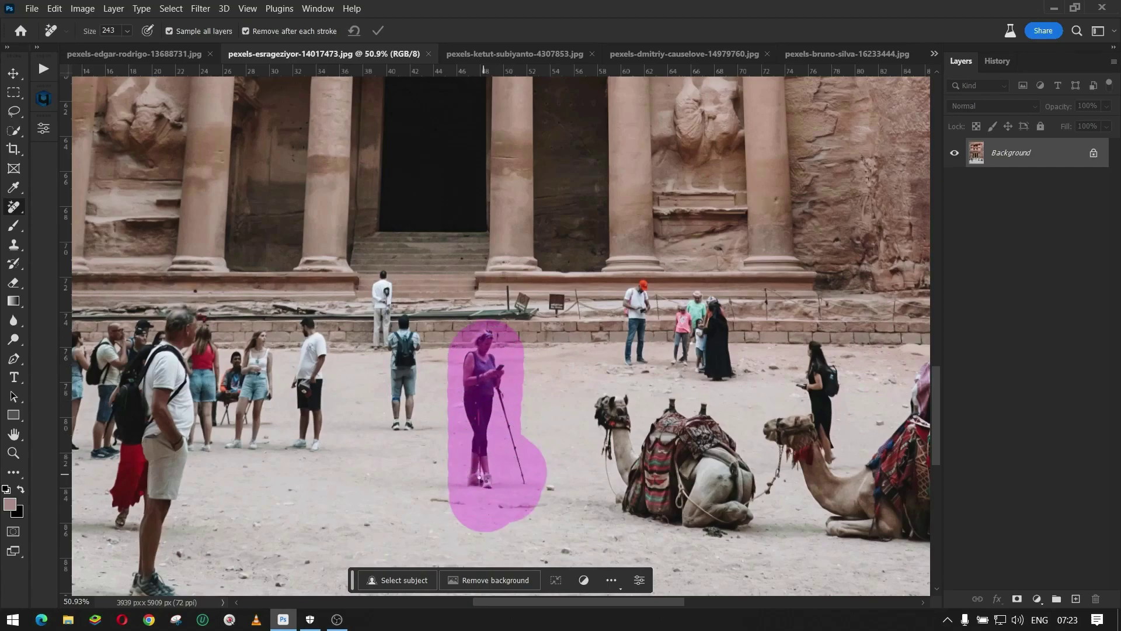
drag(485, 509, 483, 507)
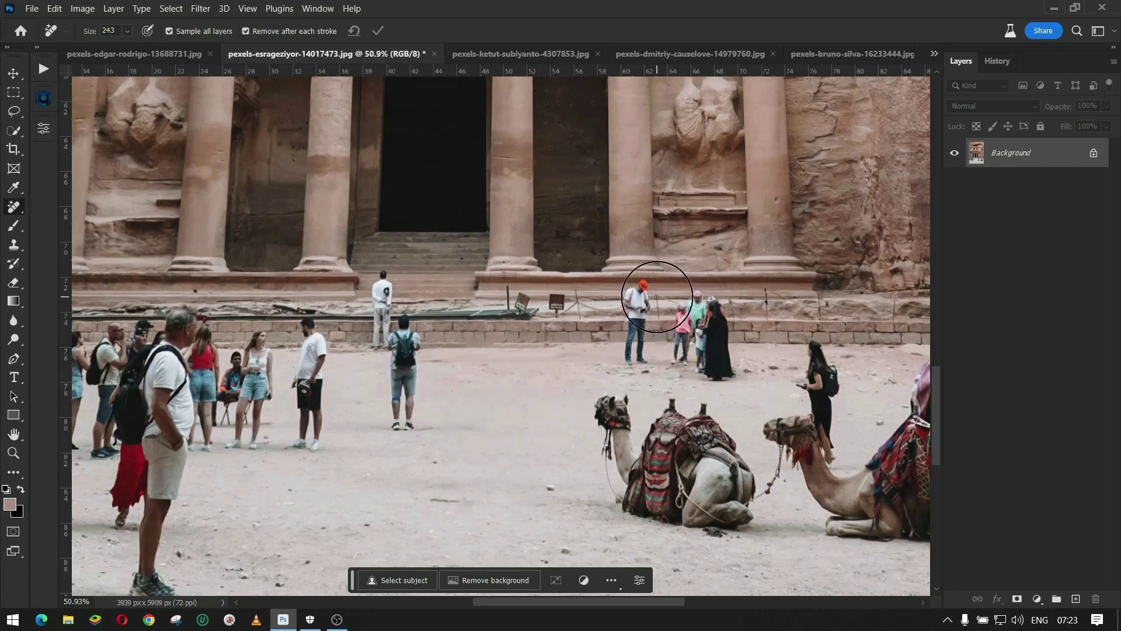
- With a smaller brush, erase the orange-capped man and the nearby small group
drag(590, 366, 581, 366)
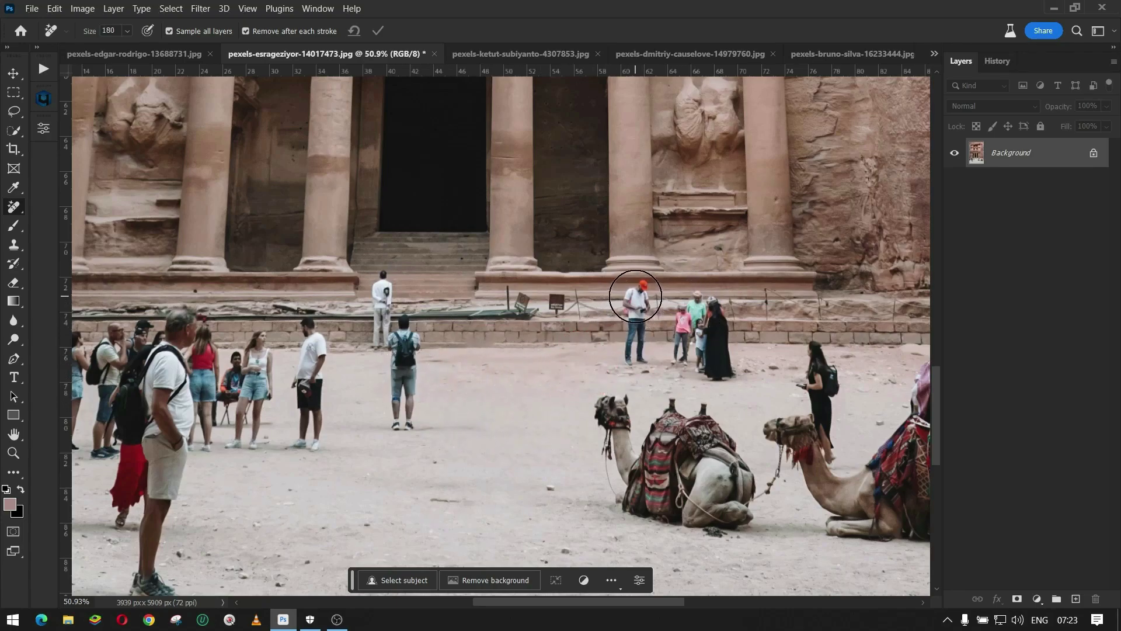
drag(635, 296, 634, 353)
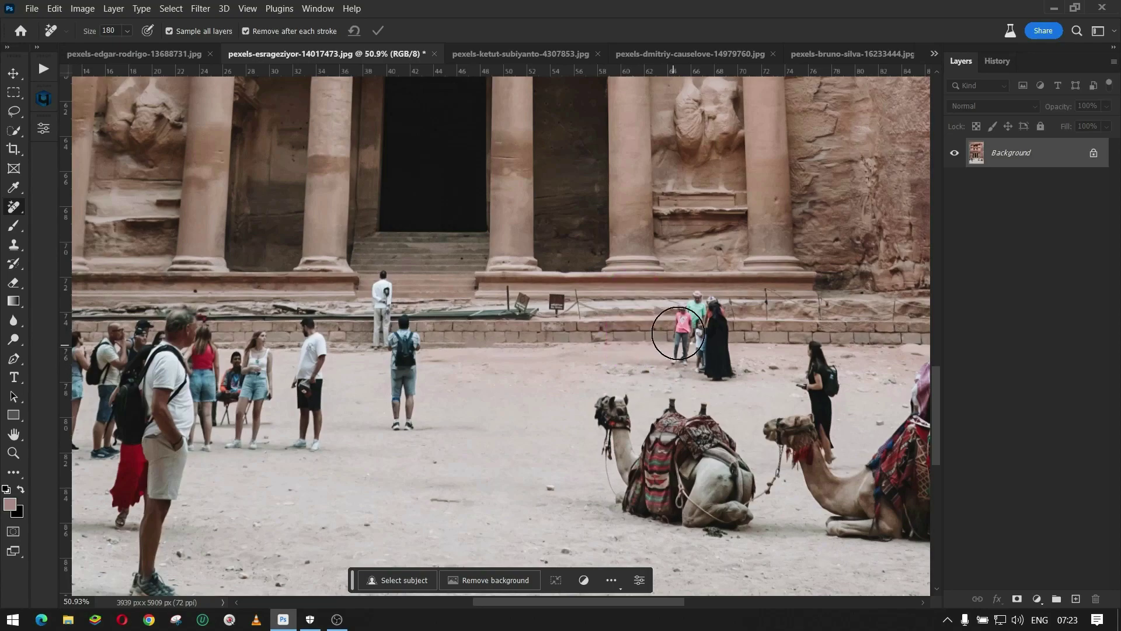
drag(696, 305, 726, 374)
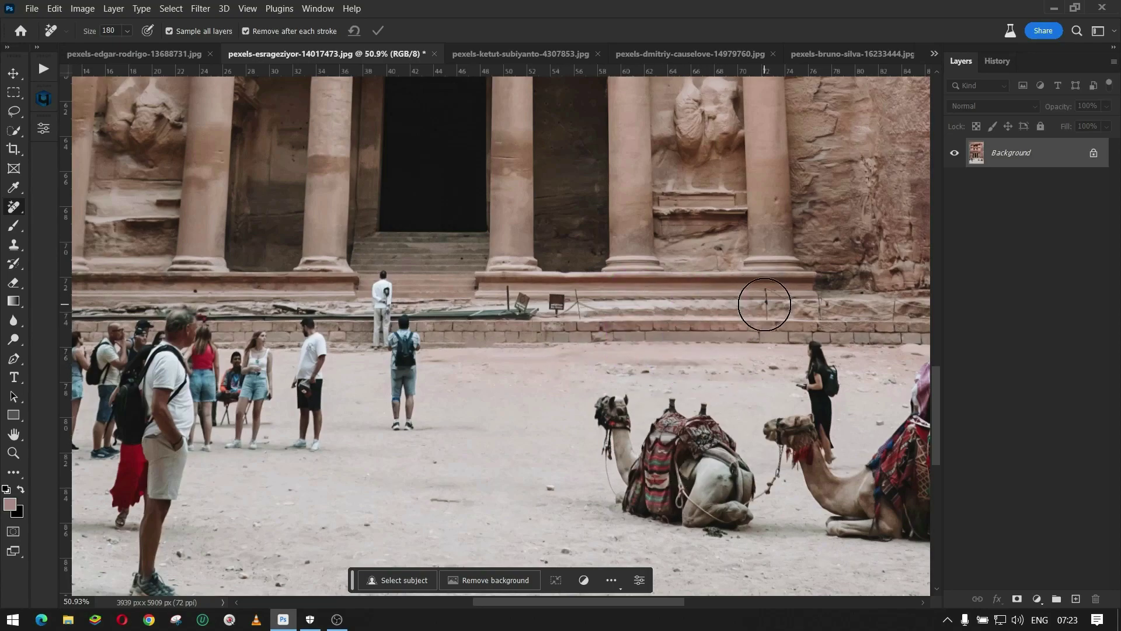
drag(766, 303, 822, 304)
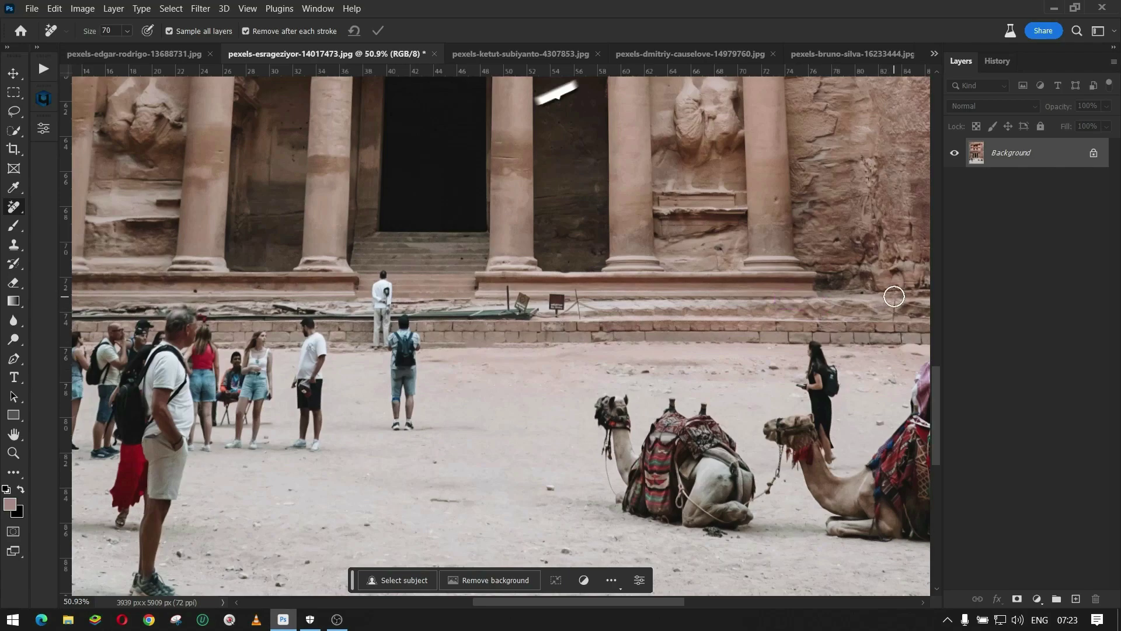
- Erase the small sign, the two men by the steps and the man in white with the girls
drag(558, 302, 590, 302)
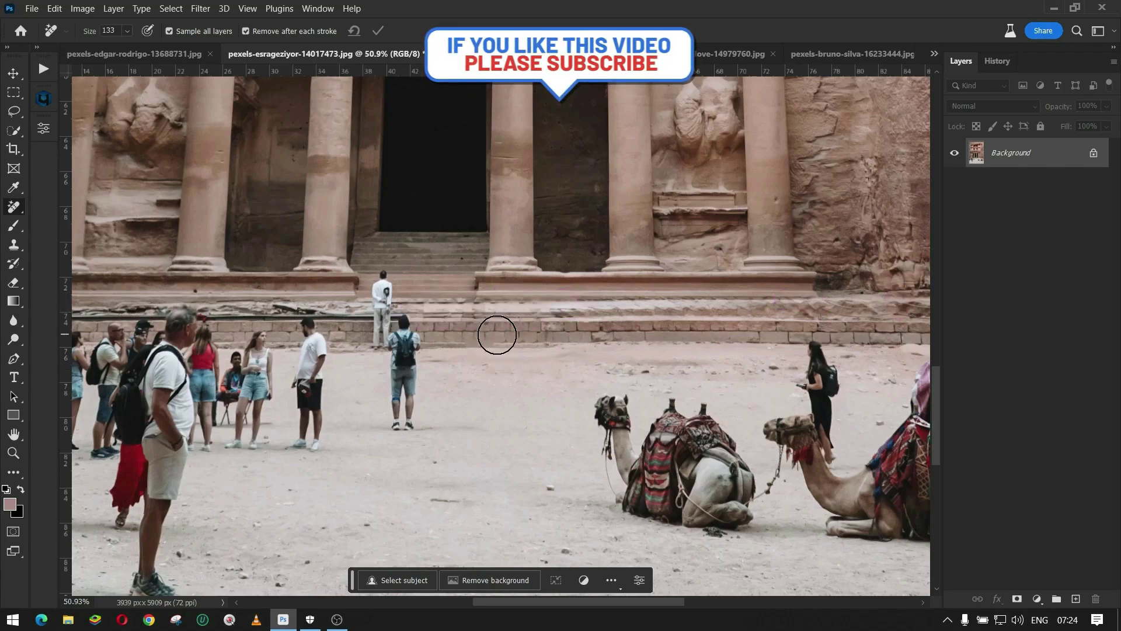
drag(536, 274, 574, 431)
drag(461, 447, 423, 420)
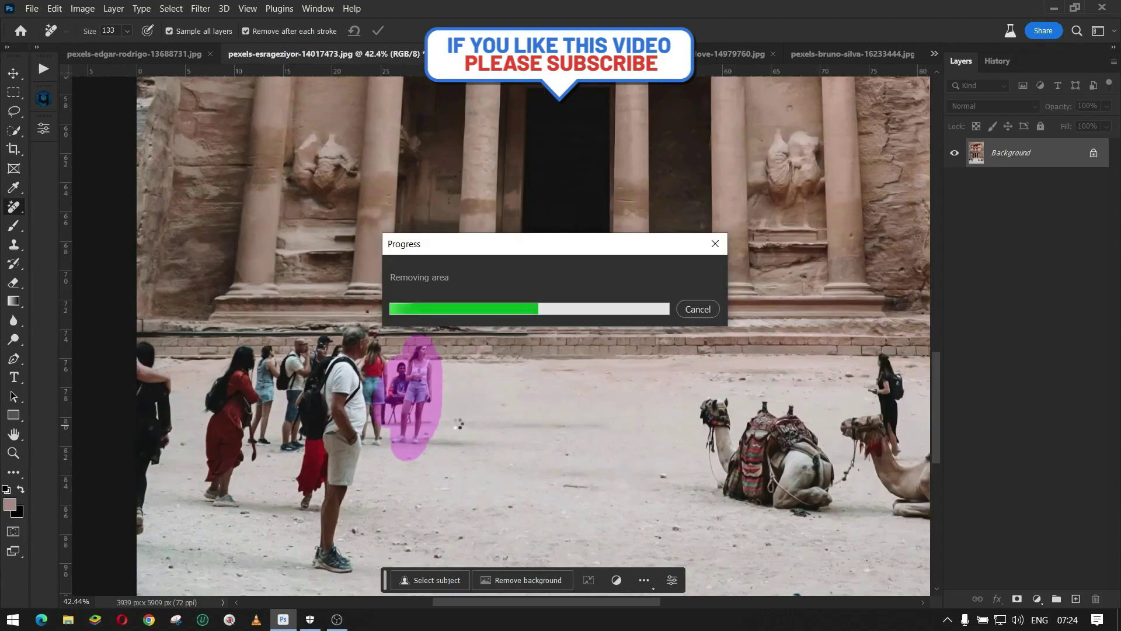
- Remove the left group of tourists, the edge figure and leftover streaks on the sand
scroll(426, 427, down, 1)
drag(219, 374, 355, 555)
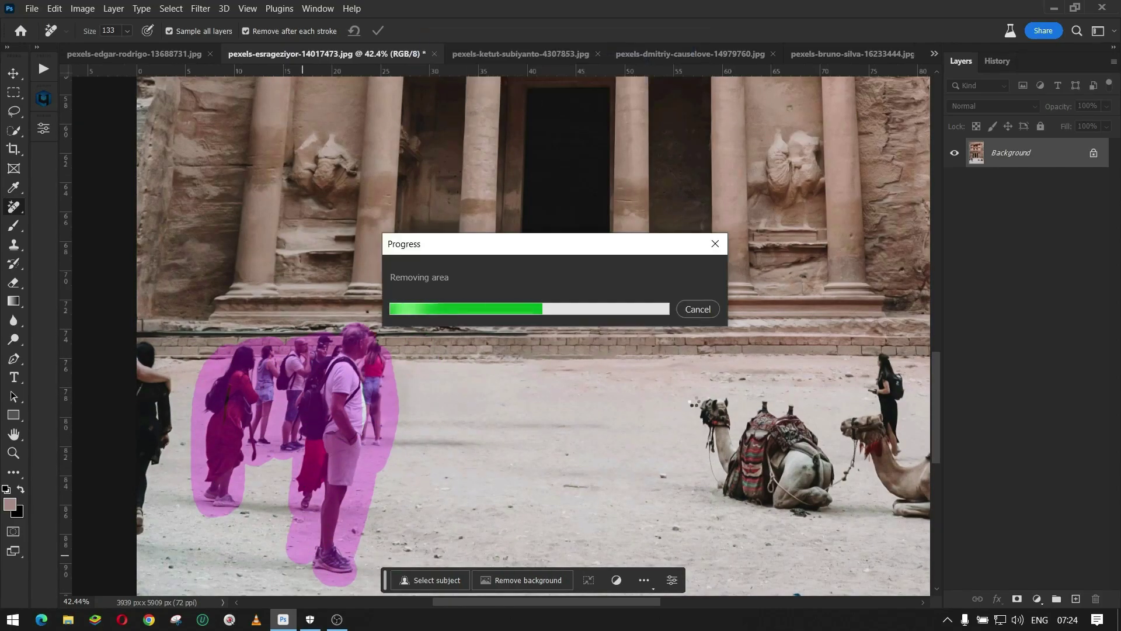
drag(153, 351, 159, 561)
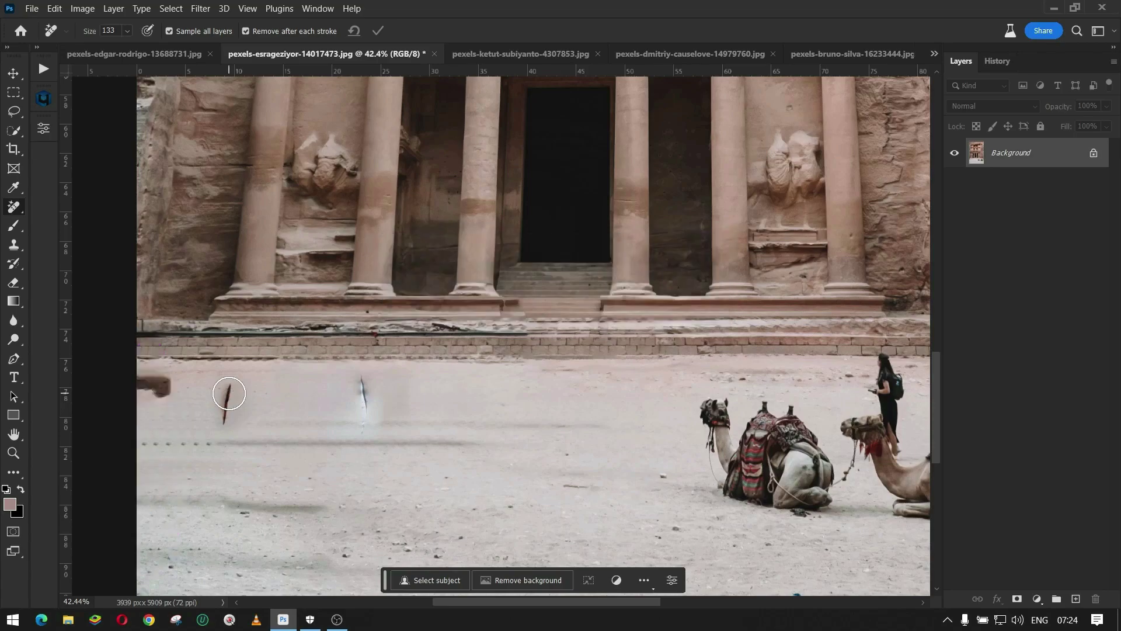
drag(228, 386, 225, 422)
drag(362, 379, 365, 427)
- Repair the damaged step ledge and begin marking the seated camel
drag(490, 433, 604, 421)
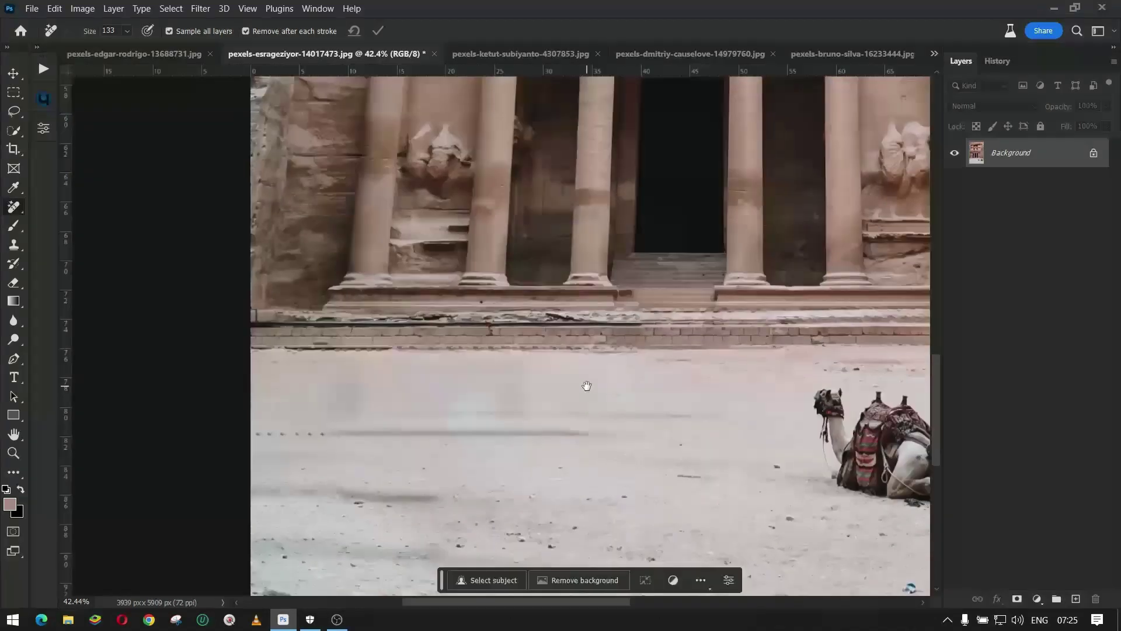
drag(578, 320, 257, 320)
drag(626, 318, 260, 319)
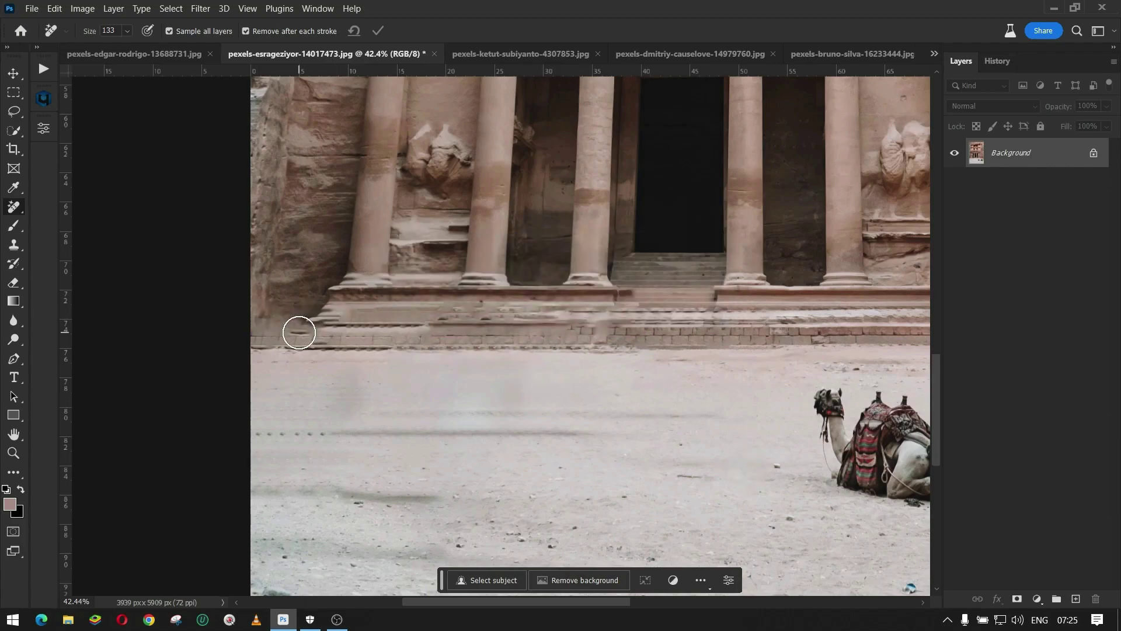
mouse_move(546, 321)
mouse_down()
mouse_move(607, 321)
mouse_move(589, 439)
mouse_move(696, 433)
mouse_up()
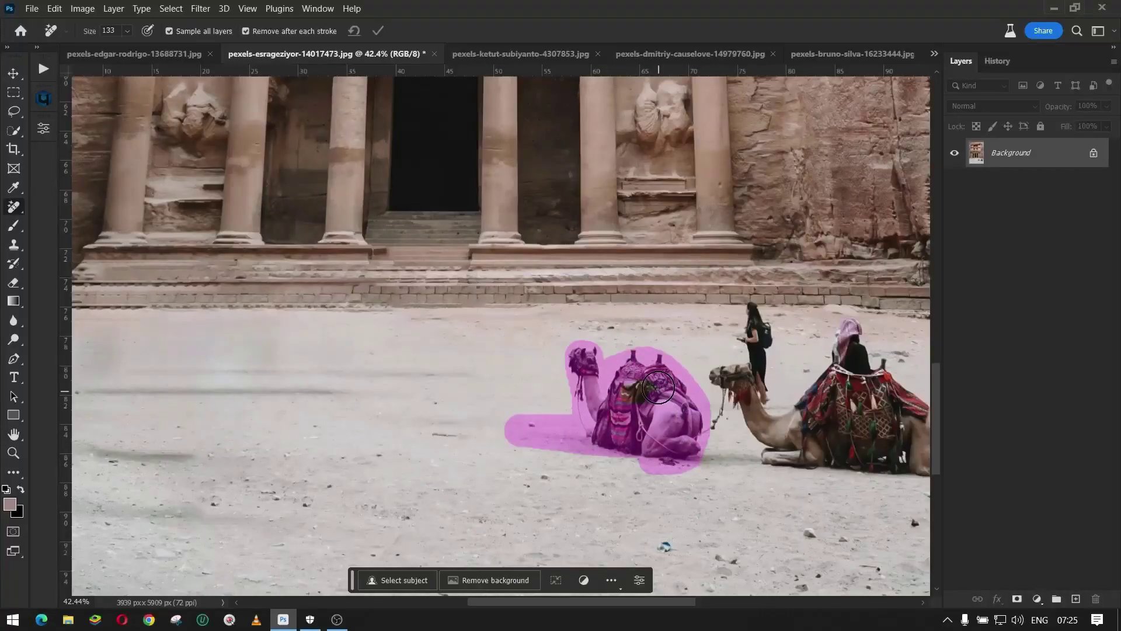
- Erase the kneeling camel and its fragments, plus the women in black and at the right edge, then fit the image
drag(625, 380, 640, 435)
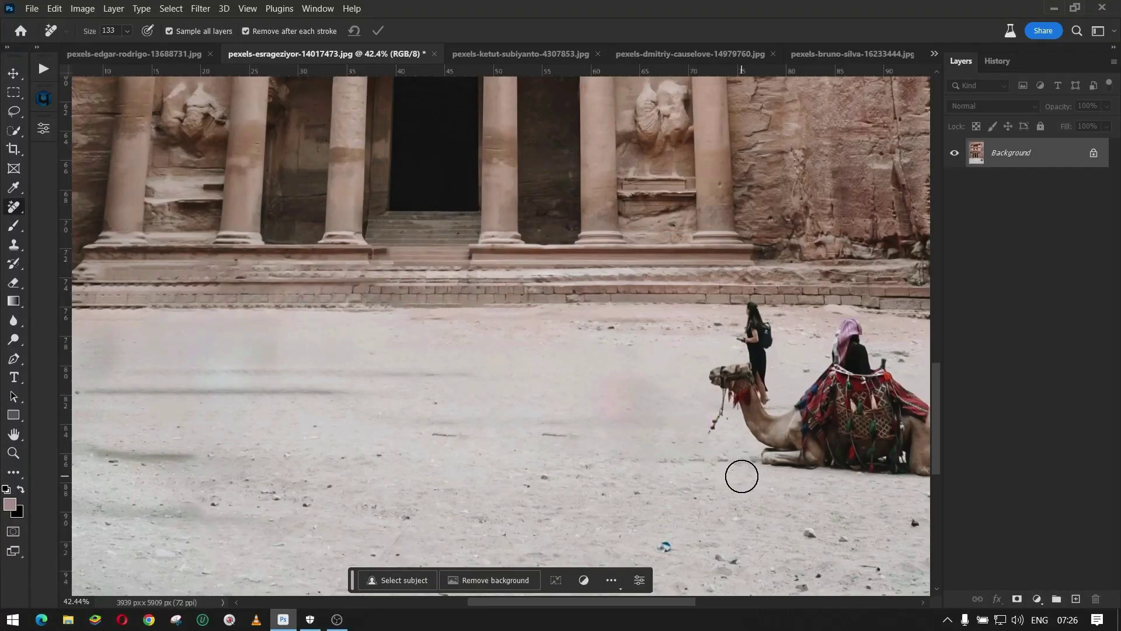
drag(741, 473, 524, 479)
mouse_move(541, 310)
mouse_down()
mouse_move(533, 404)
mouse_move(503, 421)
mouse_move(759, 438)
mouse_up()
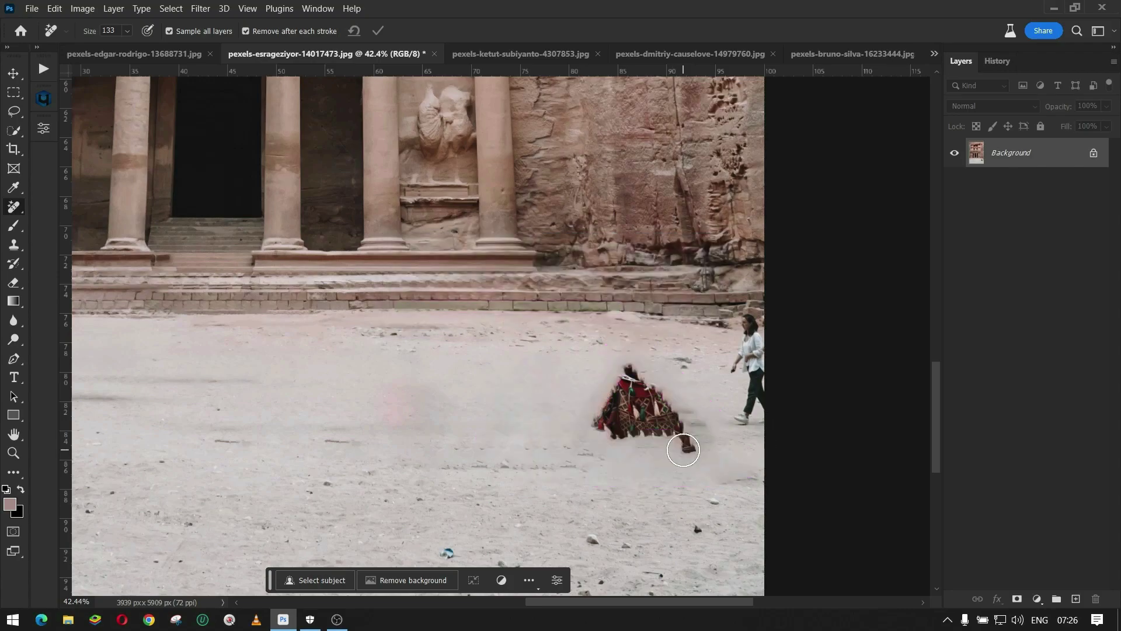
drag(587, 380, 678, 447)
drag(754, 369, 748, 424)
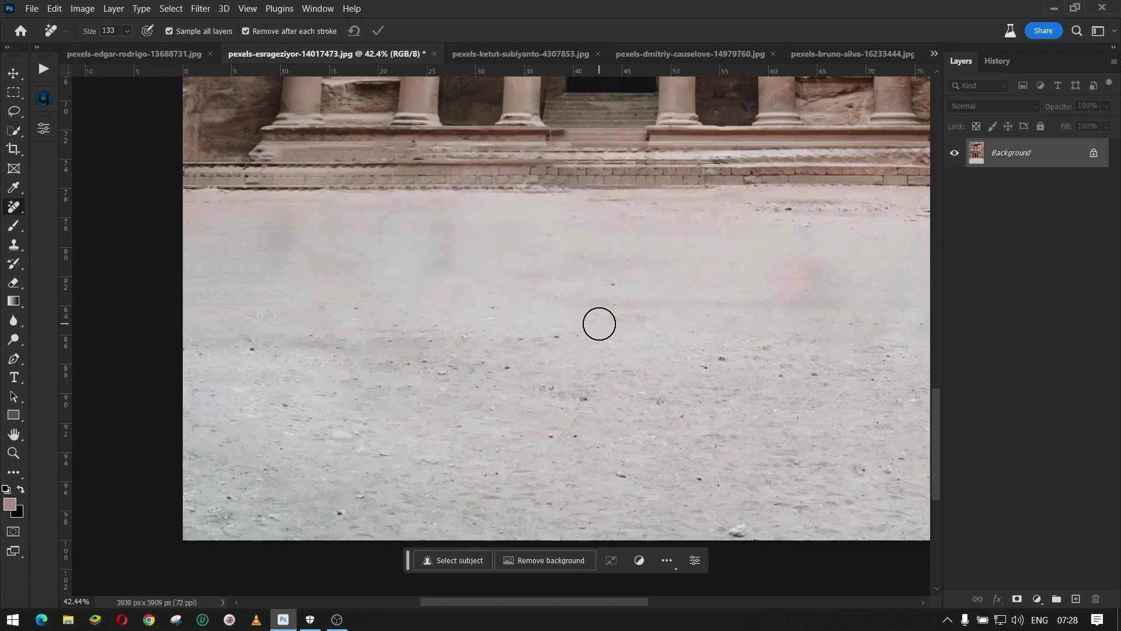
key(ctrl+0)
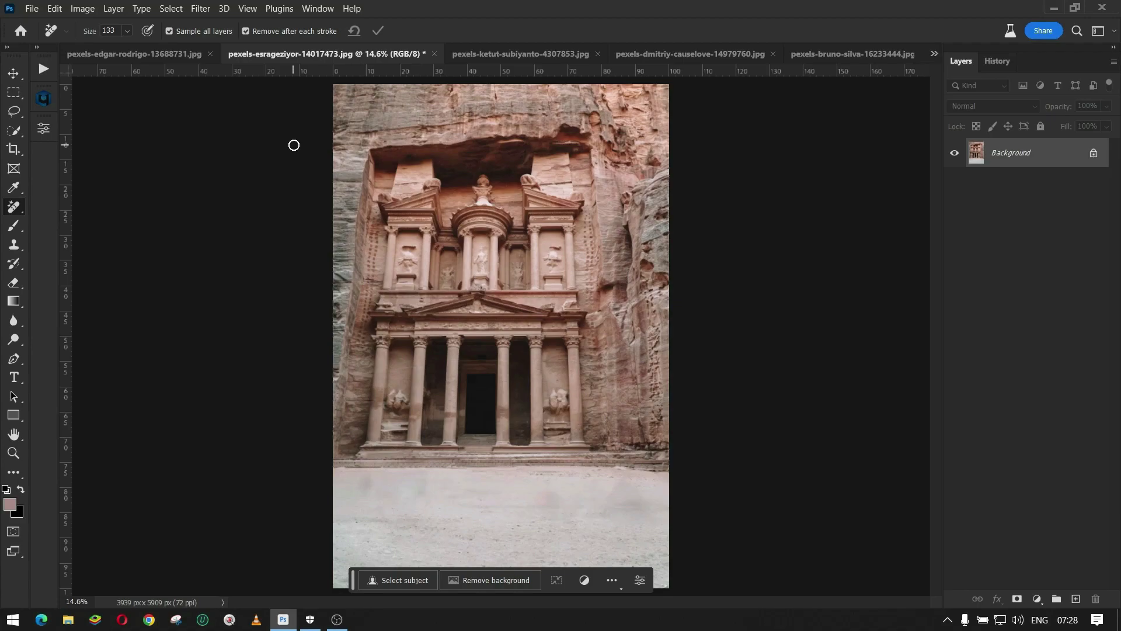
- Switch to the pexels-ketut-subiyanto photo of the turbaned man at a laptop
key(ctrl+Tab)
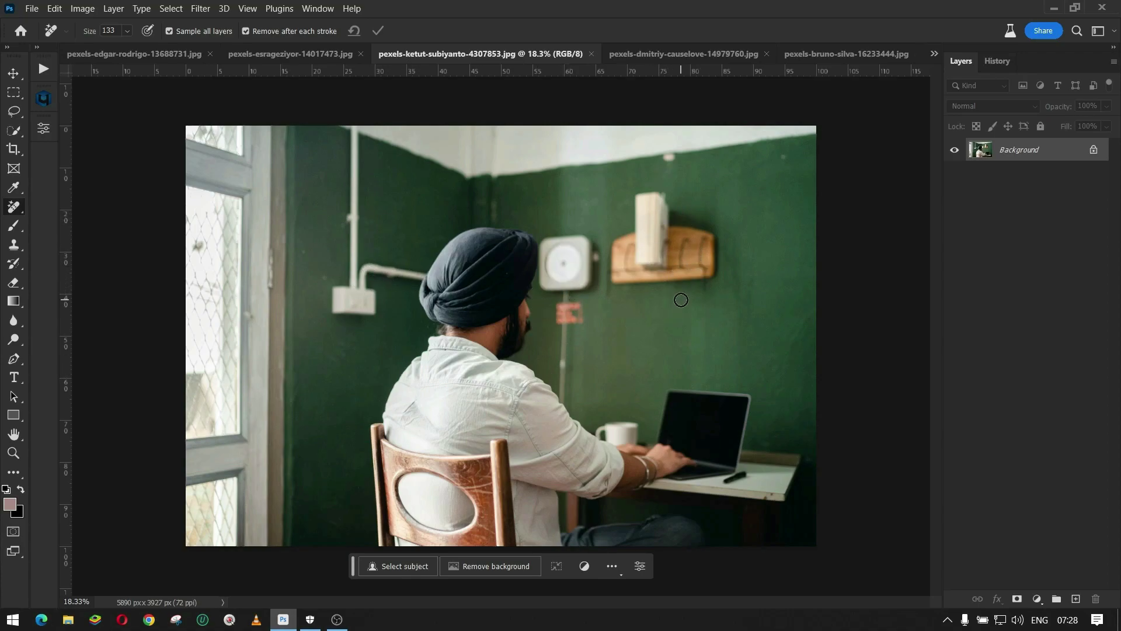
- Keep the Remove Tool selected and add an empty layer above the Background
right_click(18, 209)
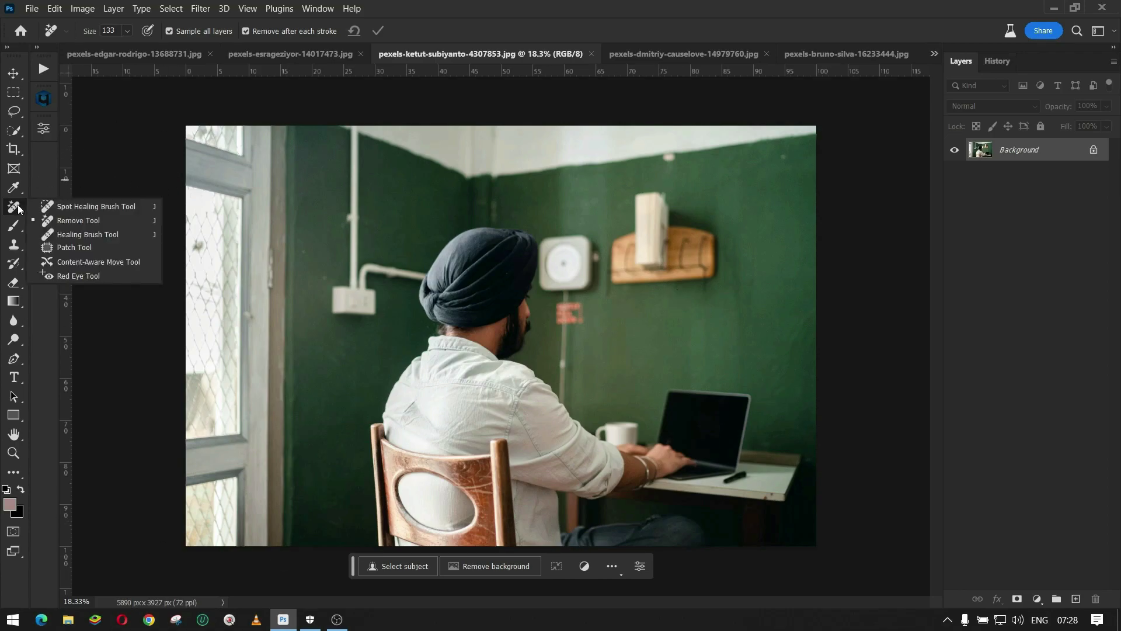
click(102, 220)
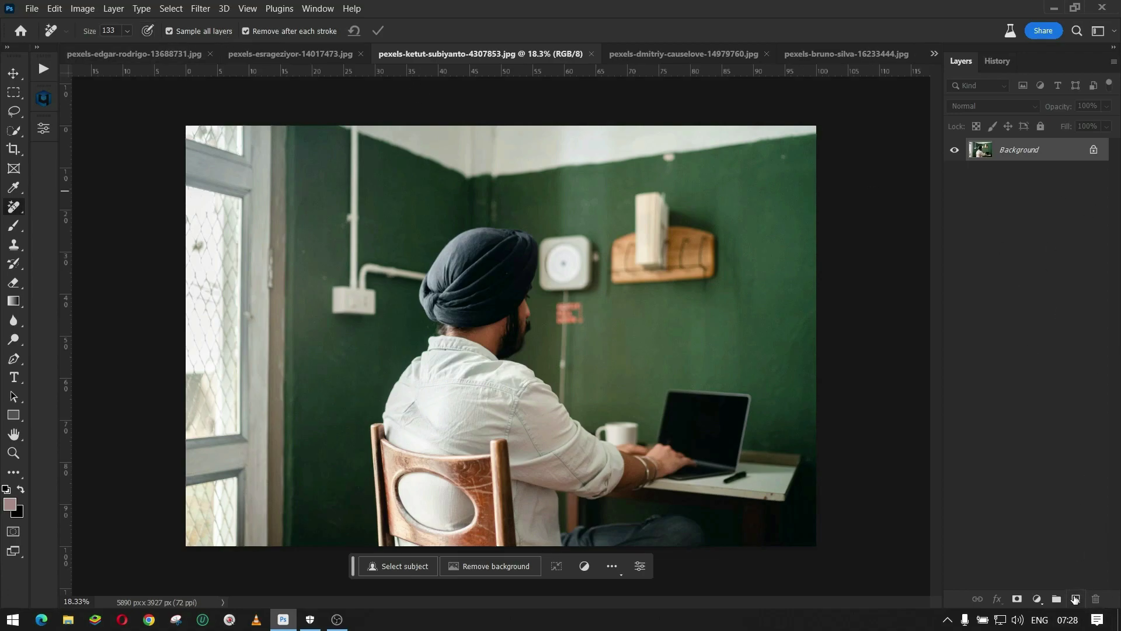
click(1075, 599)
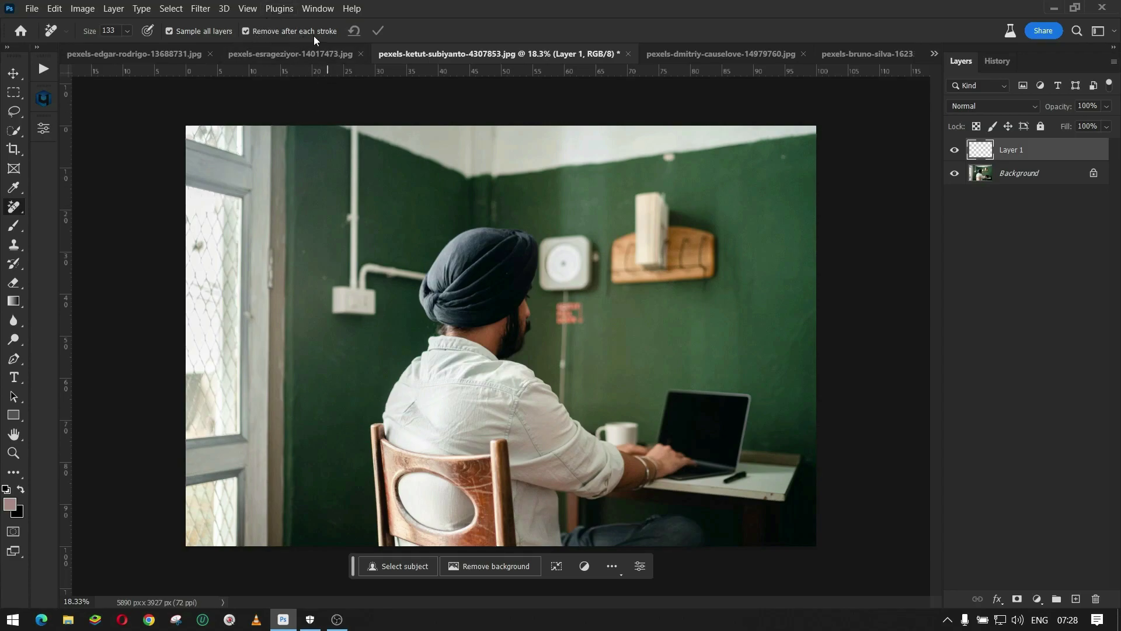
- Turn off auto-apply and mark the vertical pipe and wall box for removal
click(246, 31)
click(356, 129)
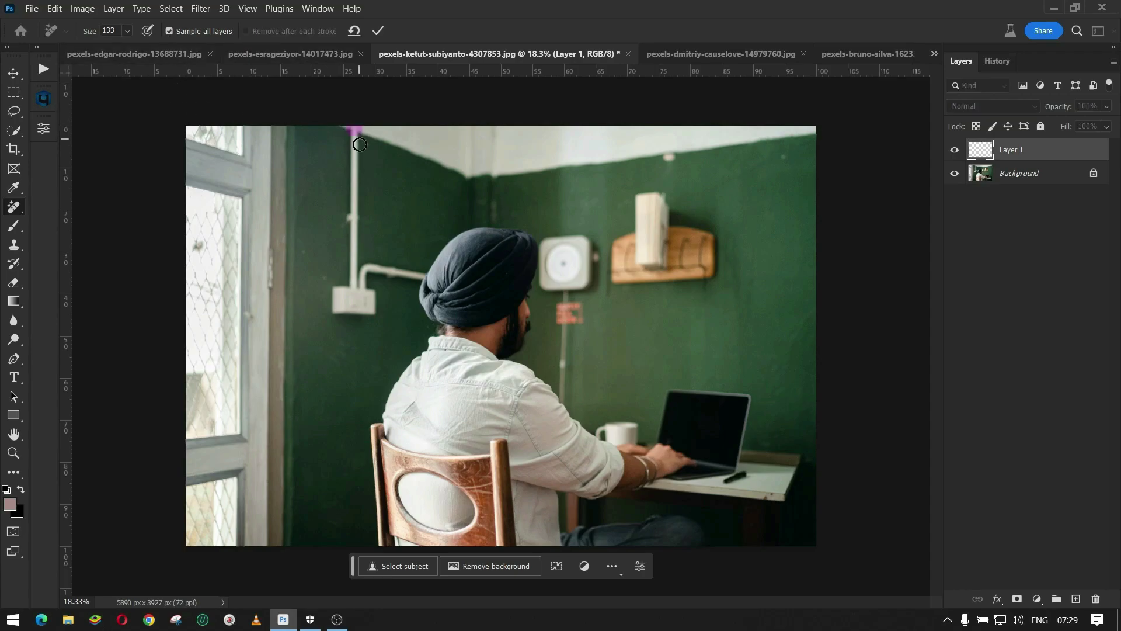
shift+click(353, 285)
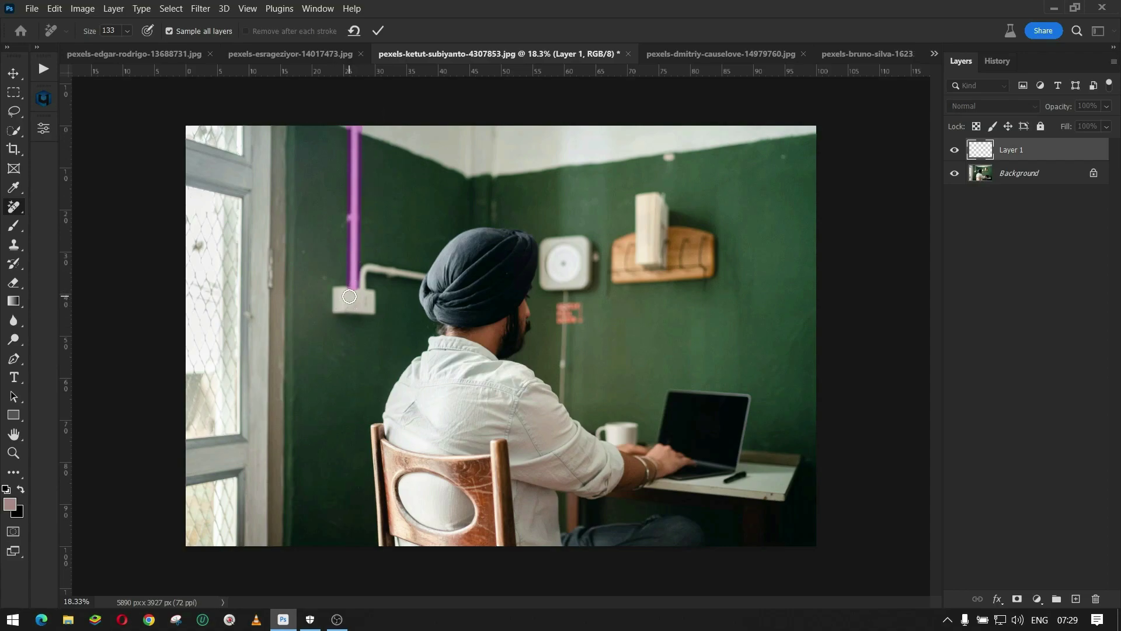
mouse_move(354, 292)
mouse_down()
mouse_move(337, 292)
mouse_move(353, 311)
mouse_move(394, 270)
mouse_move(416, 273)
mouse_up()
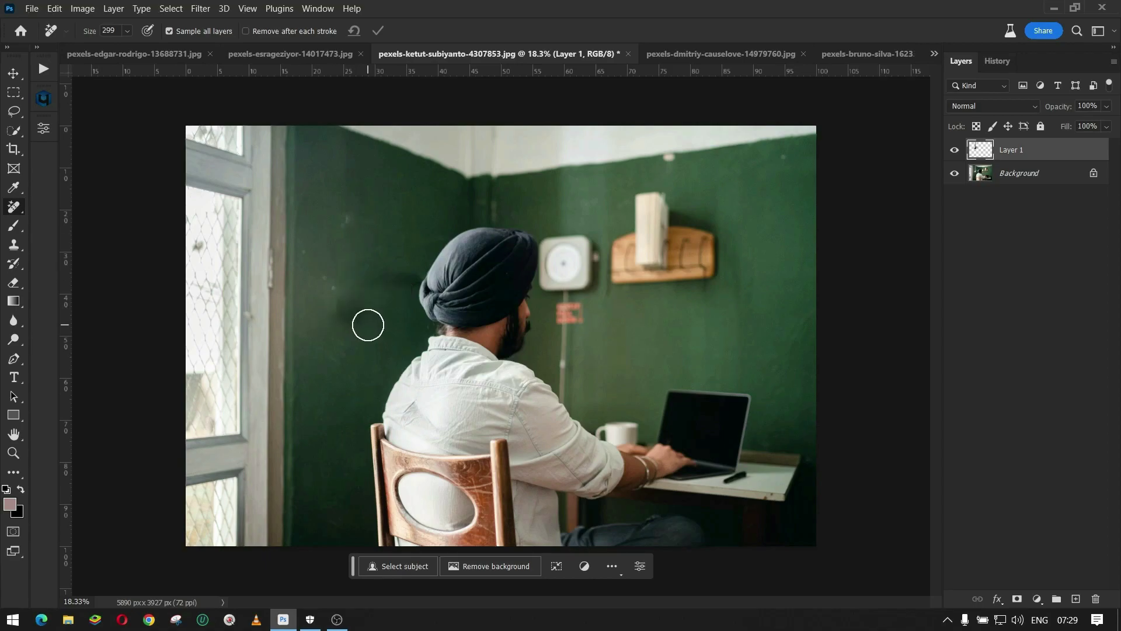
- Enlarge the brush to 299 and remove the left wall spots and the shelf with bottle
drag(368, 325, 347, 319)
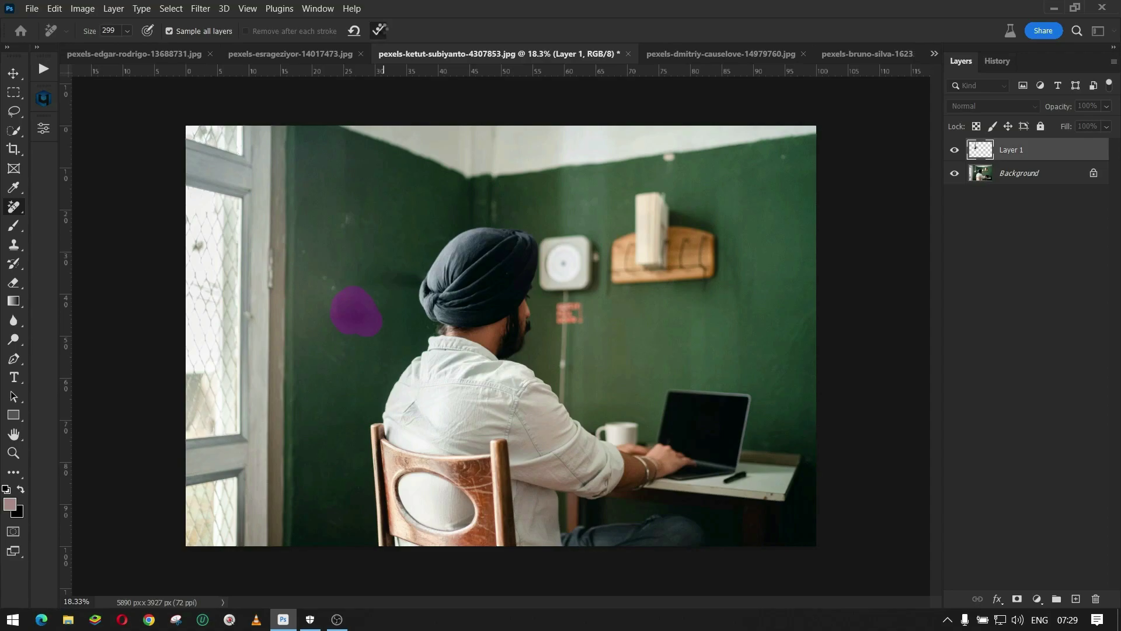
click(380, 30)
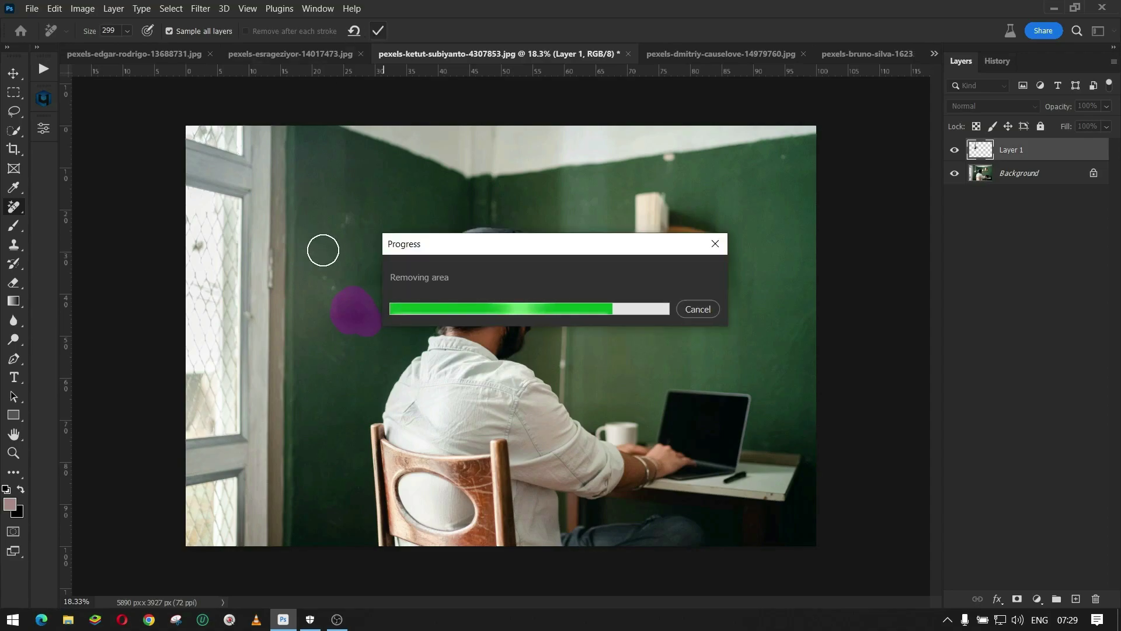
drag(405, 282, 377, 284)
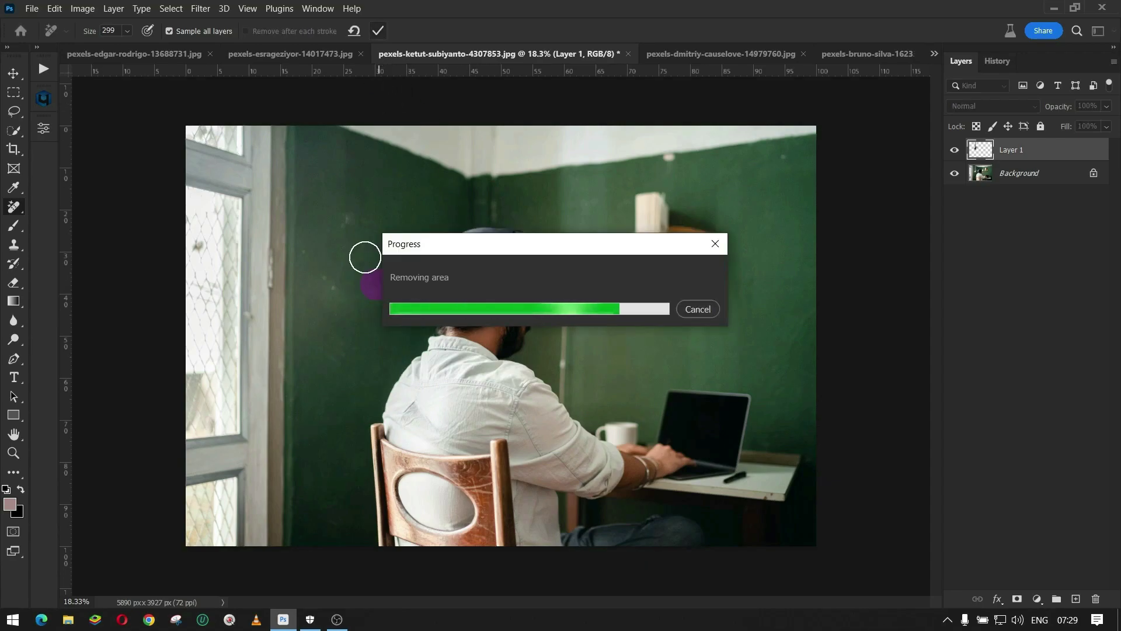
mouse_move(658, 201)
mouse_down()
mouse_move(649, 192)
mouse_move(614, 281)
mouse_move(695, 274)
mouse_move(699, 240)
mouse_move(661, 230)
mouse_move(693, 260)
mouse_move(650, 207)
mouse_move(656, 241)
mouse_move(678, 225)
mouse_move(706, 243)
mouse_up()
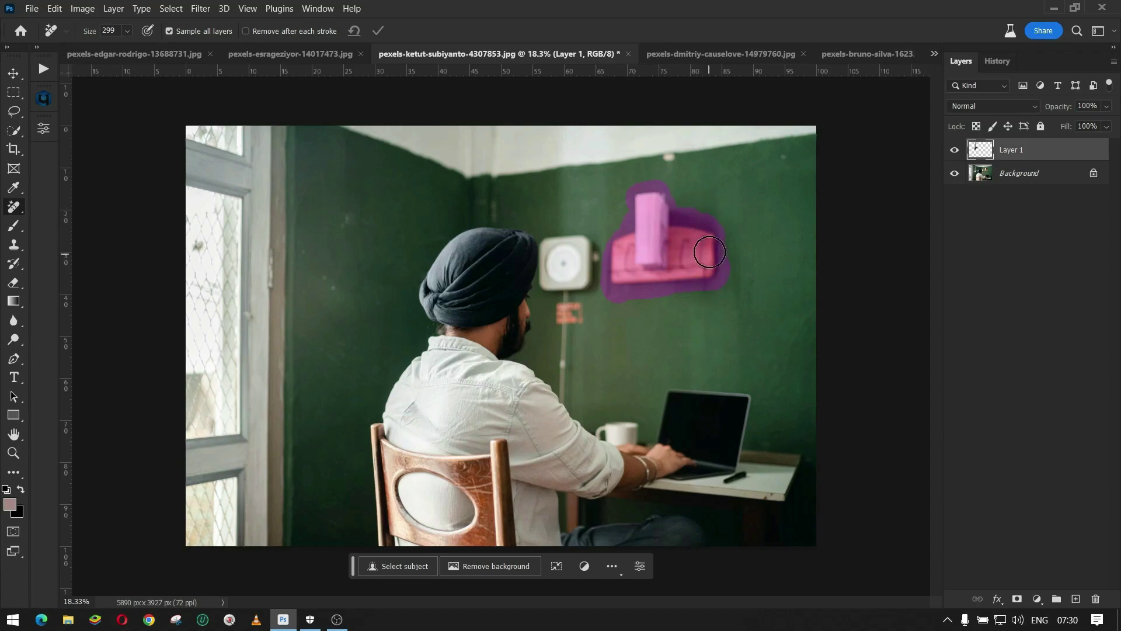
drag(672, 274, 652, 264)
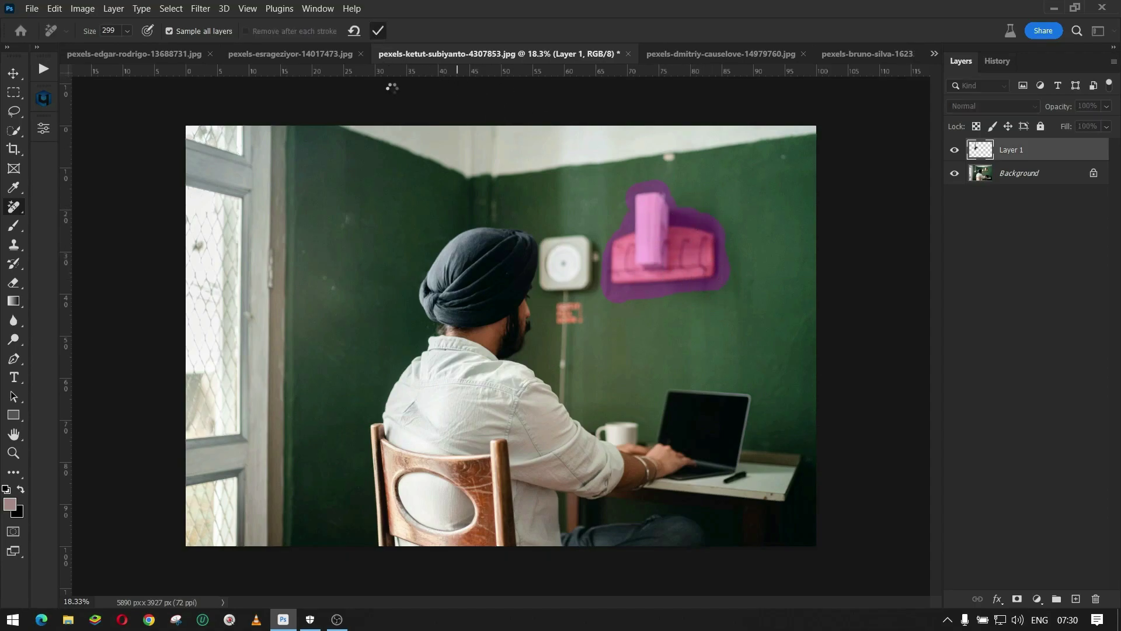
key(Return)
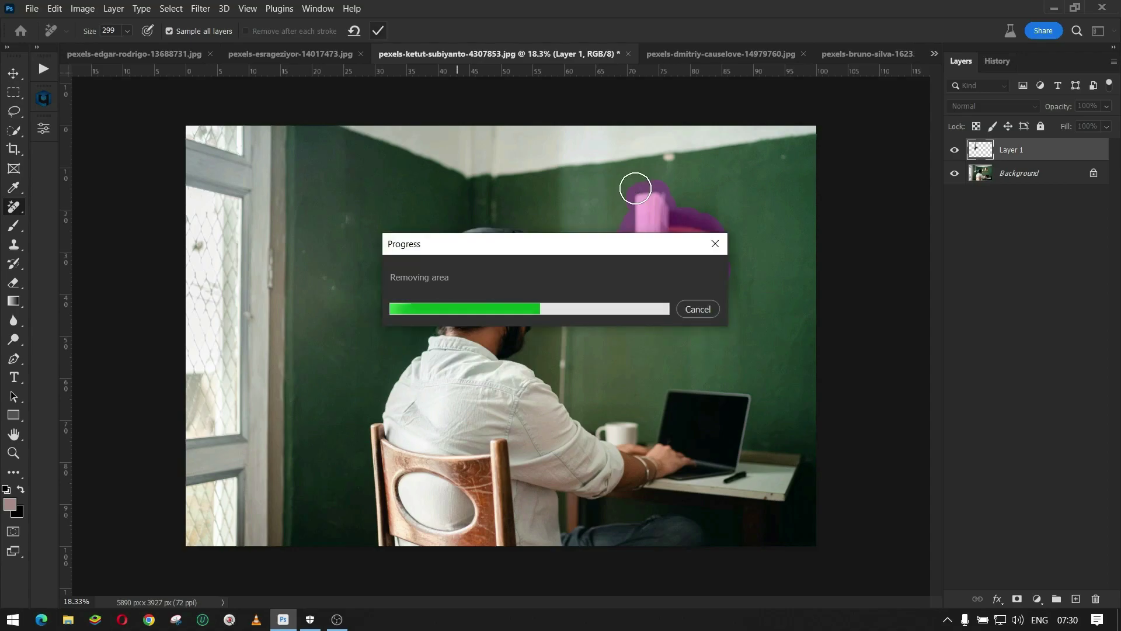
click(379, 31)
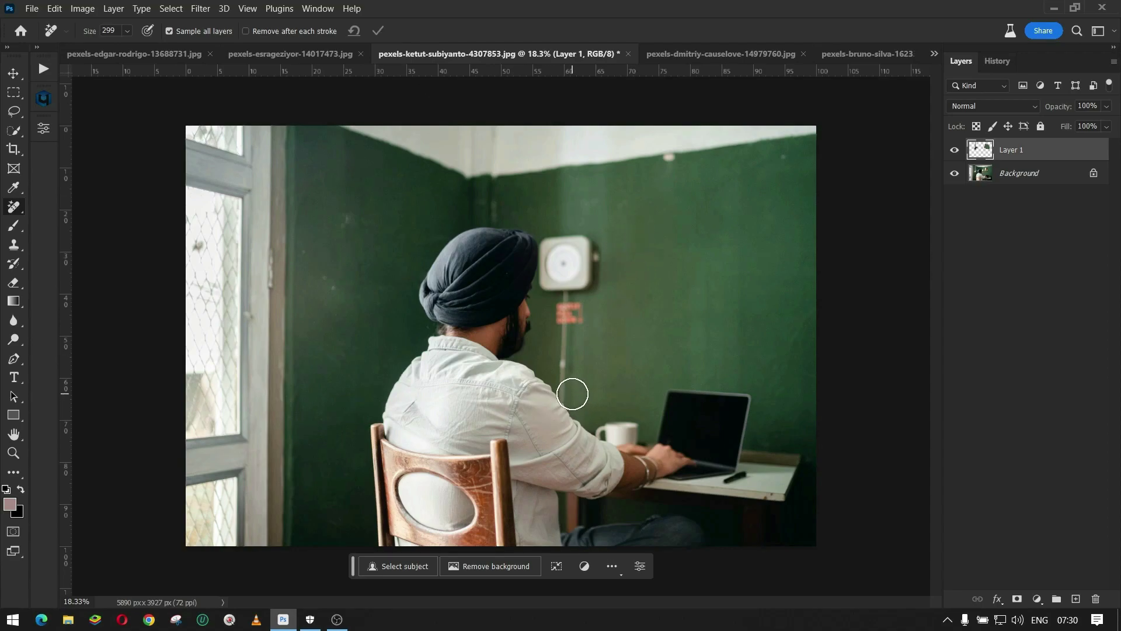
- Remove the white wall unit and cable, then toggle the Background to compare
mouse_move(575, 392)
mouse_down()
mouse_move(566, 345)
mouse_move(574, 359)
mouse_up()
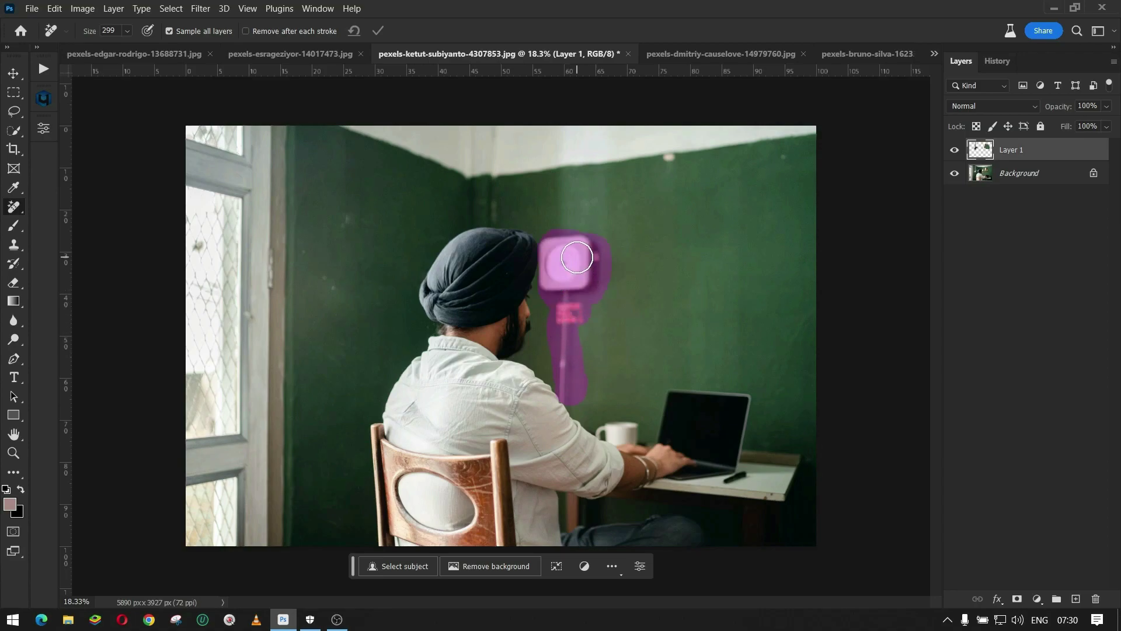
key(Return)
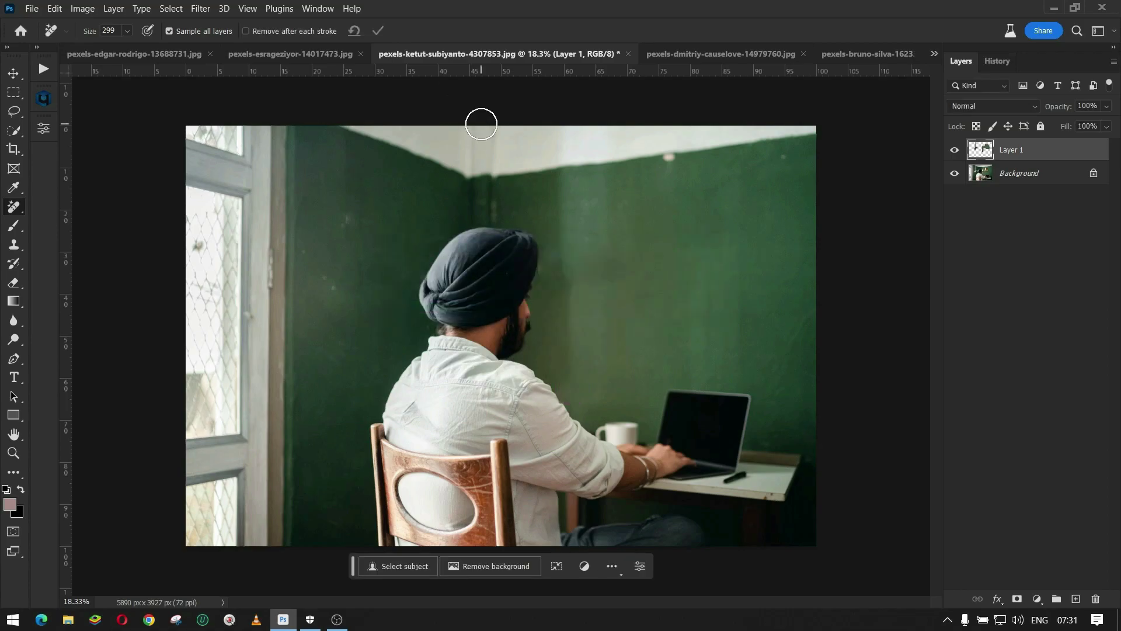
click(956, 150)
alt+click(956, 152)
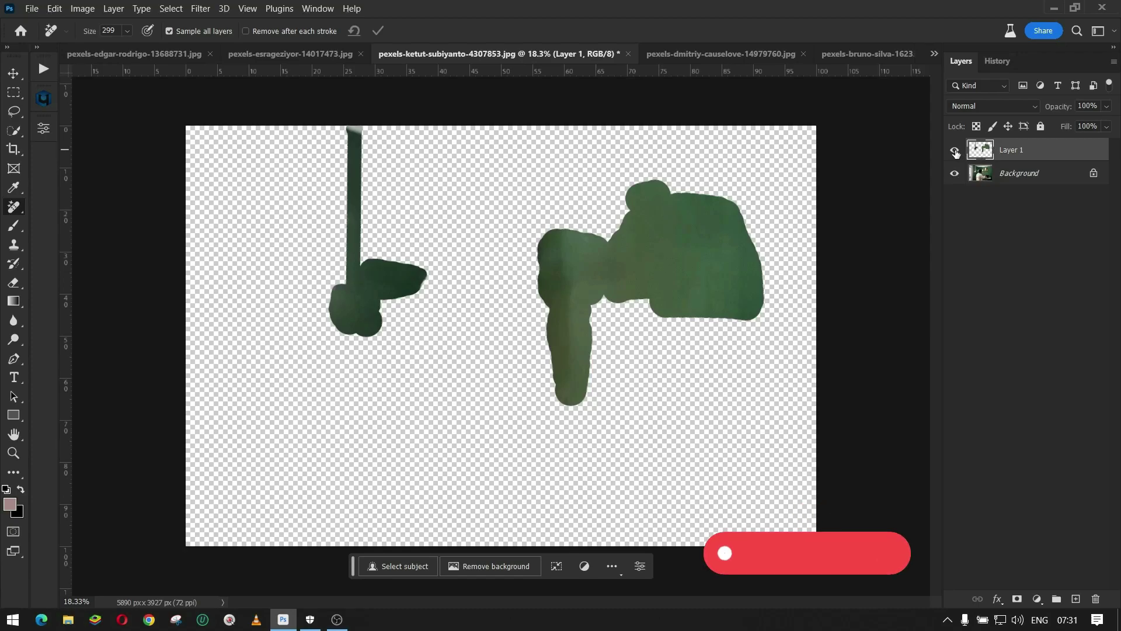
- Check the wall patches alone by toggling the Background layer, then switch to the temple photo
alt+click(955, 152)
alt+click(955, 152)
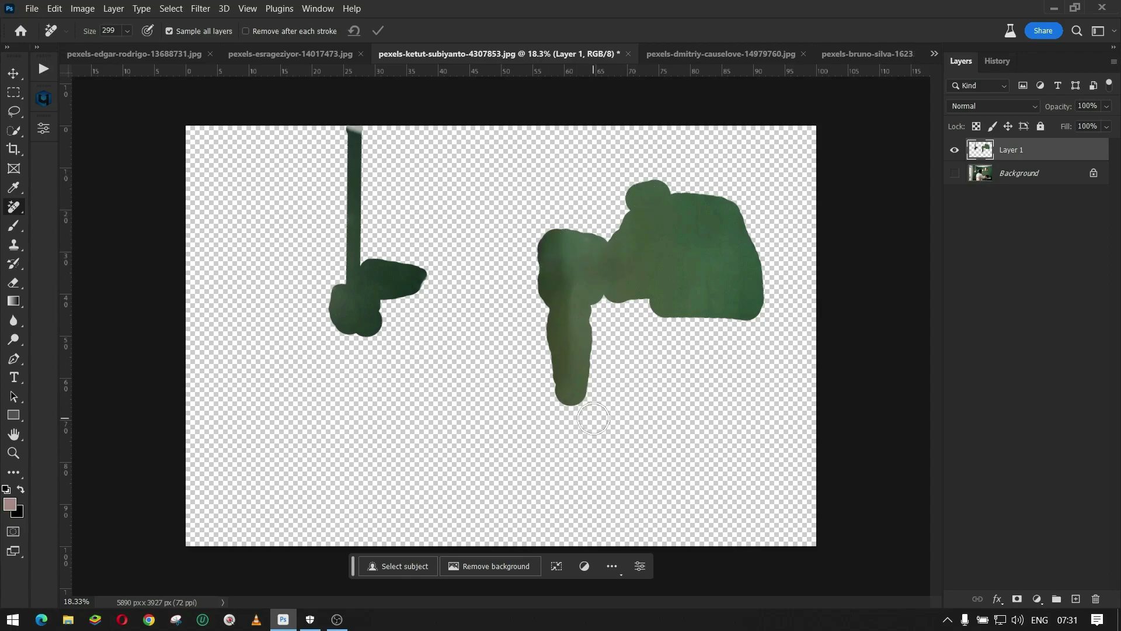
click(955, 174)
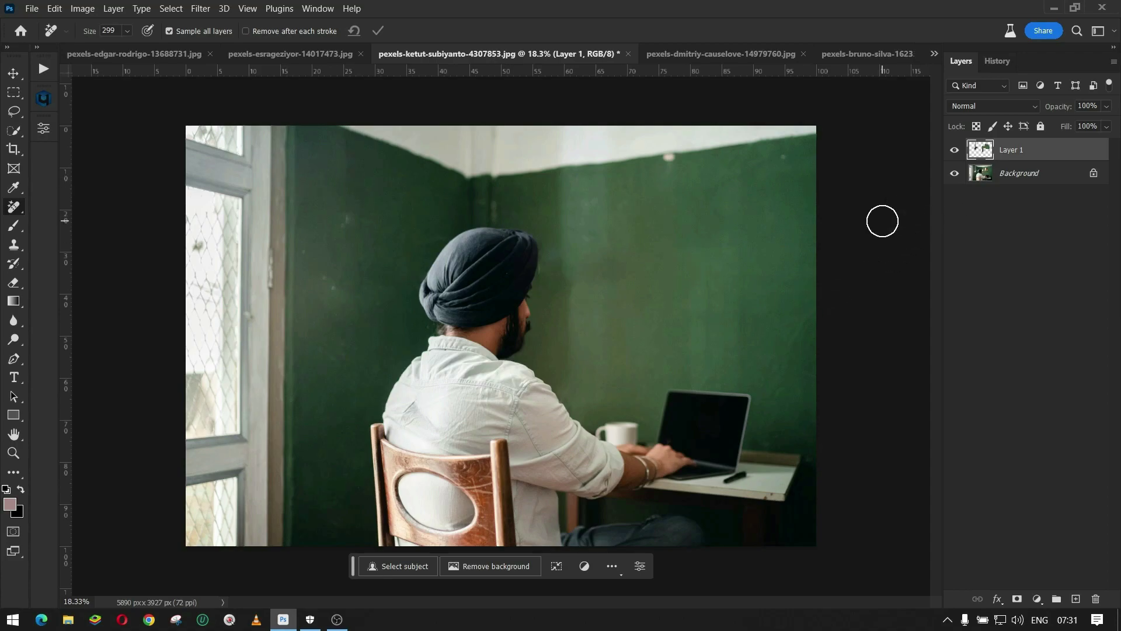
key(ctrl+Tab)
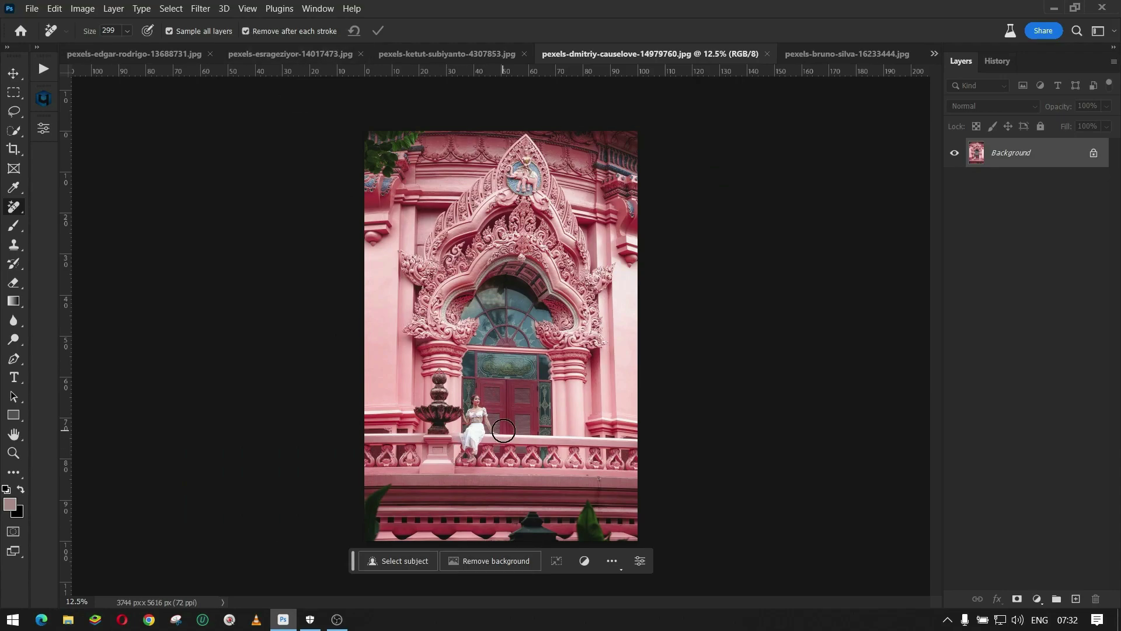
- Erase the woman in white from the temple balcony, then switch to the tote bag photo
scroll(503, 431, up, 3)
mouse_move(454, 489)
mouse_down()
mouse_move(470, 430)
mouse_move(454, 451)
mouse_move(459, 417)
mouse_move(456, 433)
mouse_up()
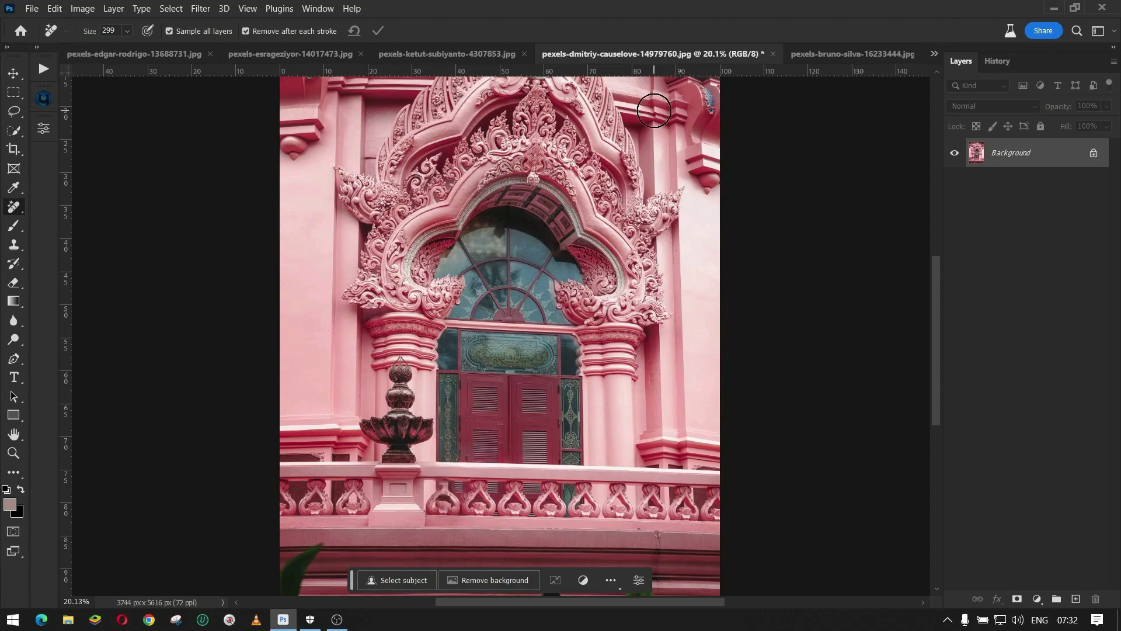
key(ctrl+Tab)
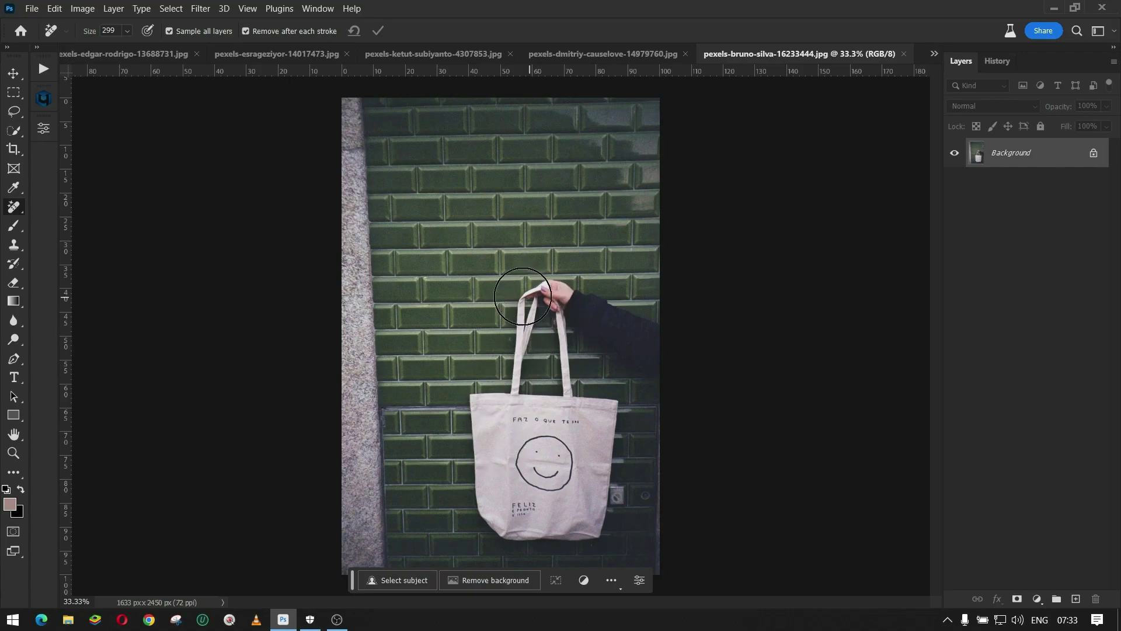
- Erase the hand and tote bag from the green tile wall with the Remove Tool
right_click(13, 209)
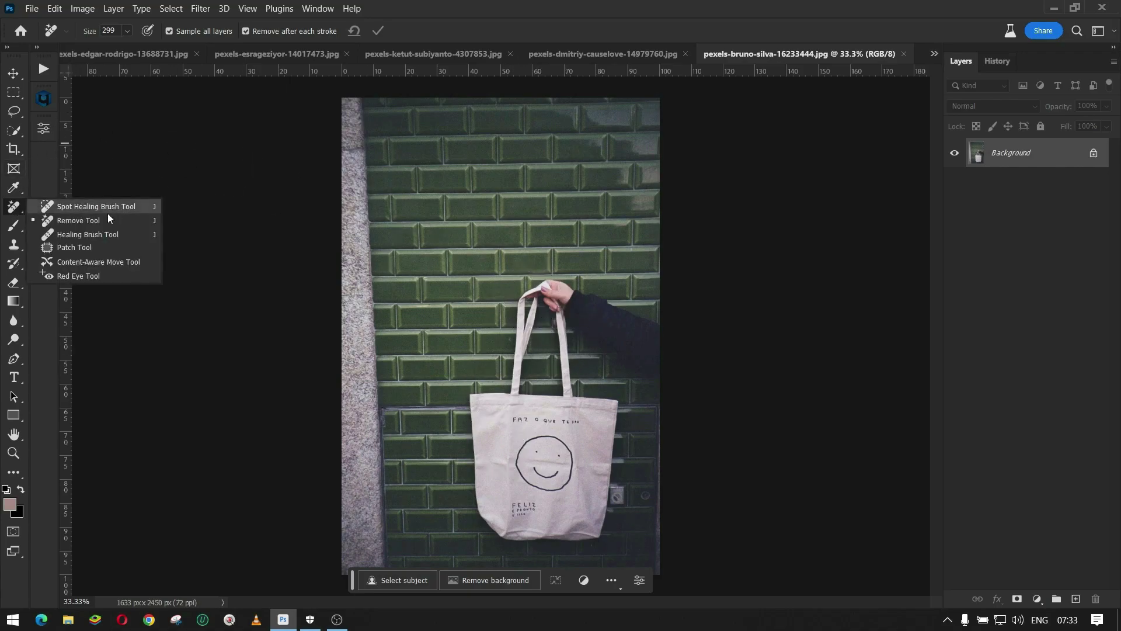
click(88, 221)
mouse_move(558, 295)
mouse_down()
mouse_move(488, 415)
mouse_move(492, 518)
mouse_move(584, 518)
mouse_move(601, 431)
mouse_move(590, 432)
mouse_move(741, 367)
mouse_up()
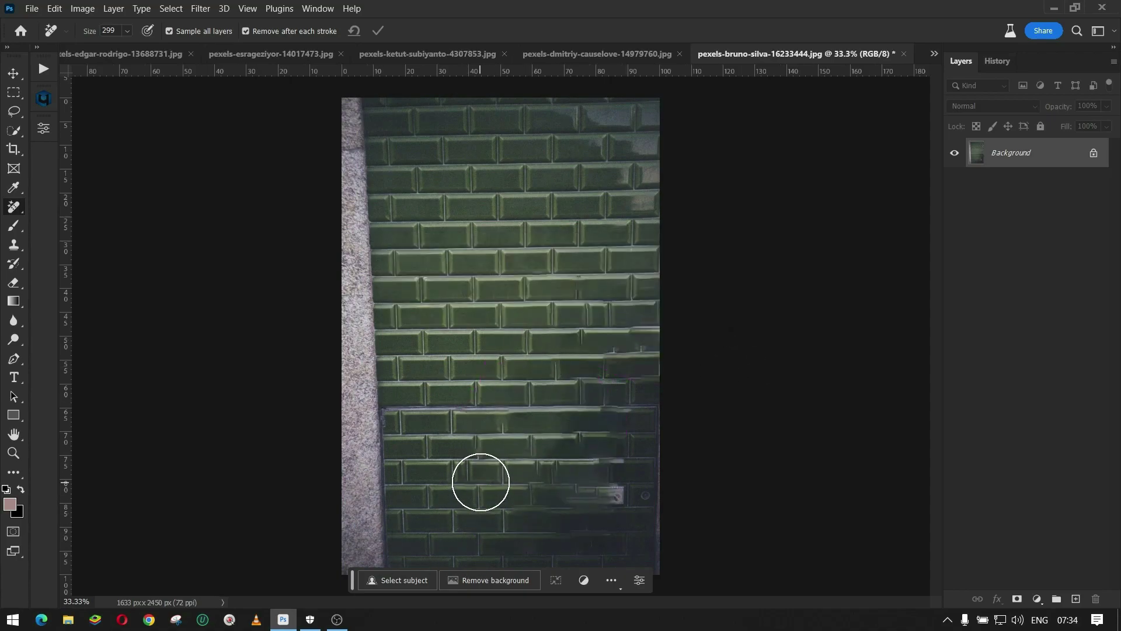
- Clean the leftover smudges on the lower tiles, then switch to the laughing girl portrait
drag(475, 470, 464, 467)
drag(558, 499, 502, 498)
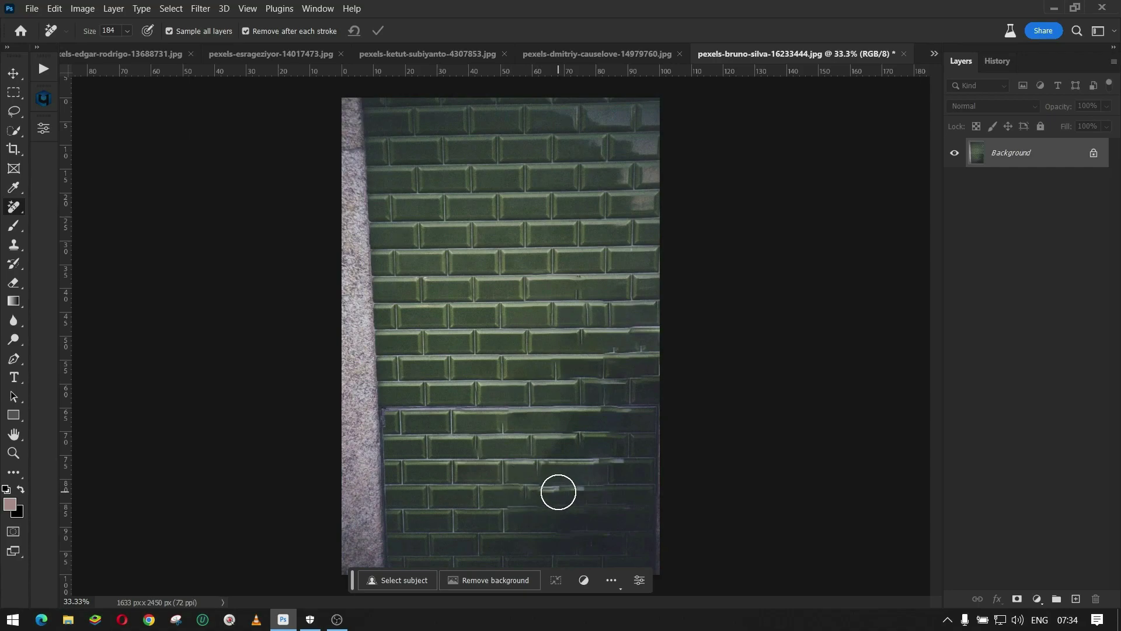
drag(558, 492, 689, 494)
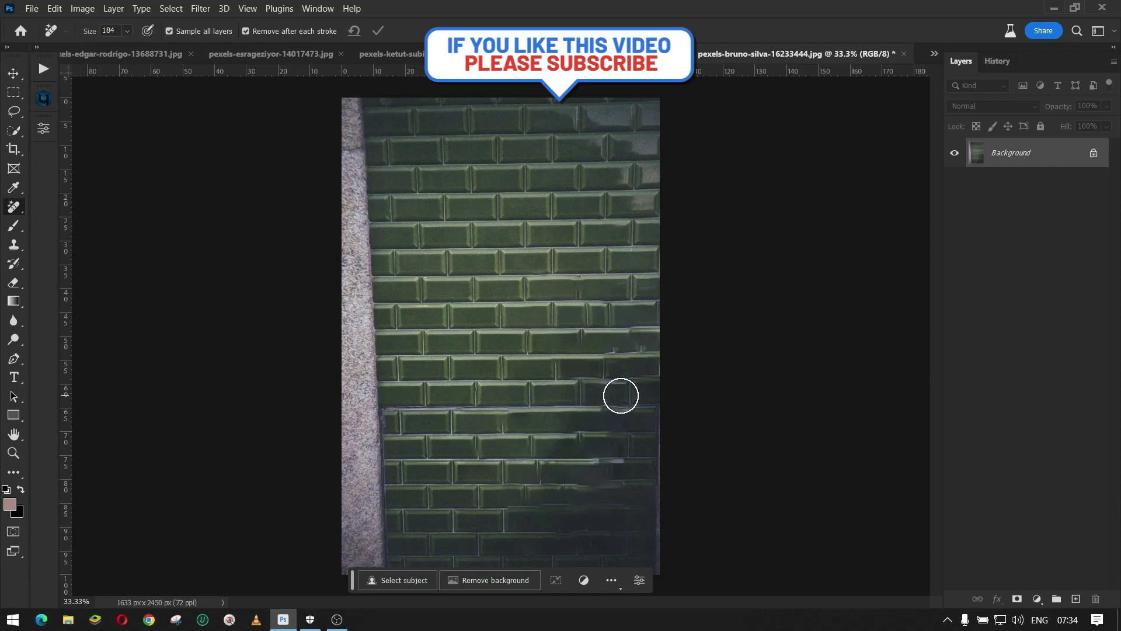
key(ctrl+Tab)
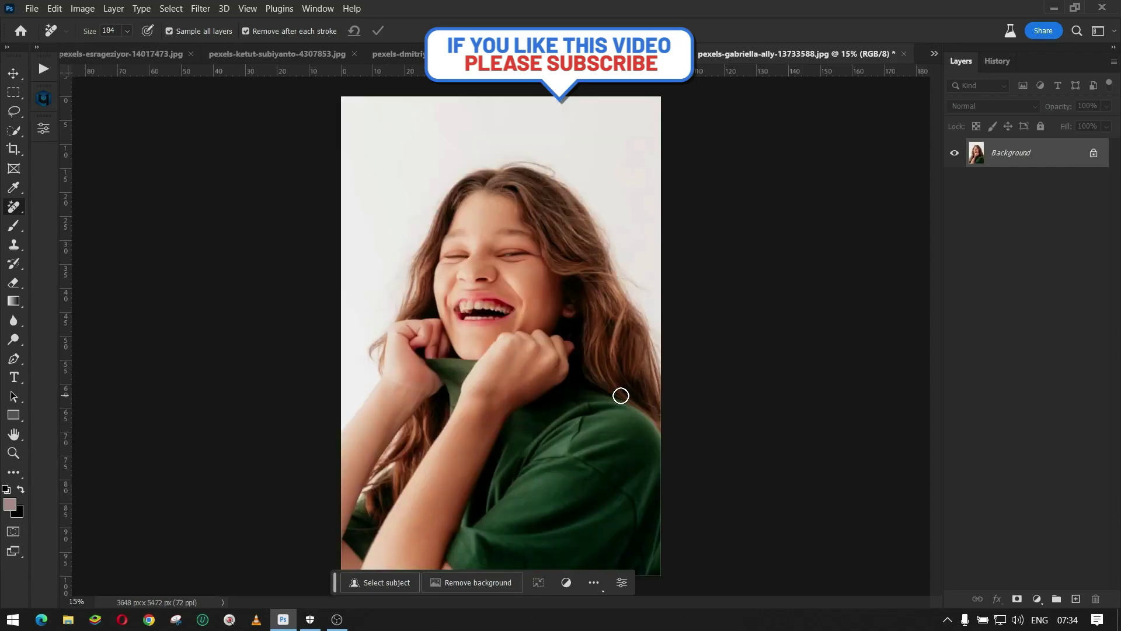
- Zoom in on the girl's braces, compare with the braces-free copy, then return to the laptop photo
scroll(487, 277, up, 5)
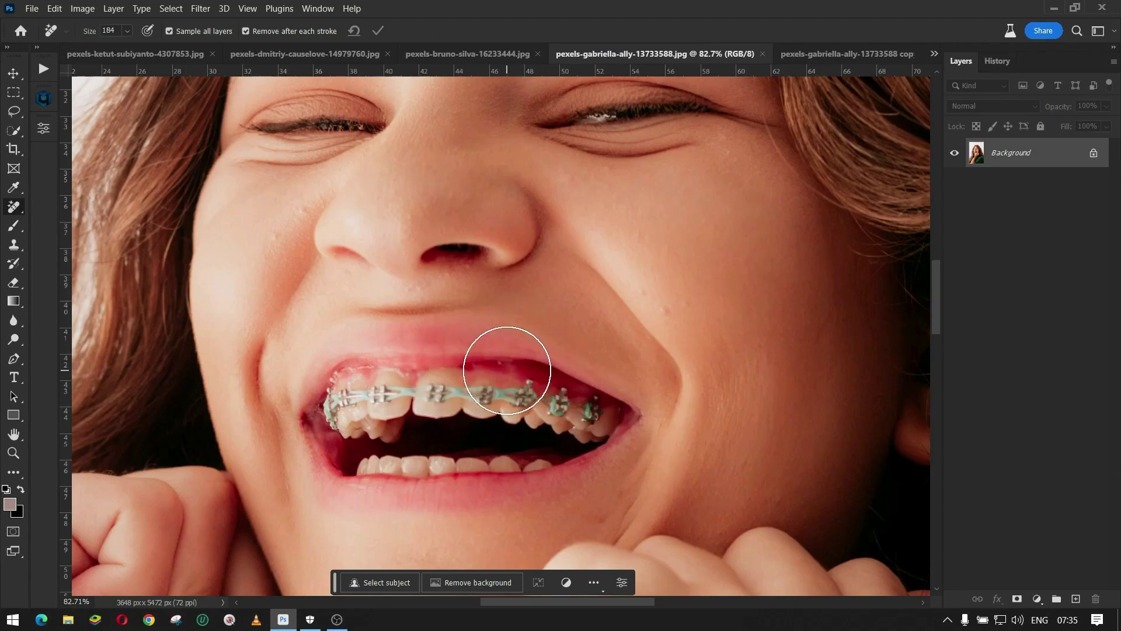
scroll(507, 370, down, 5)
key(ctrl+Tab)
scroll(503, 368, up, 3)
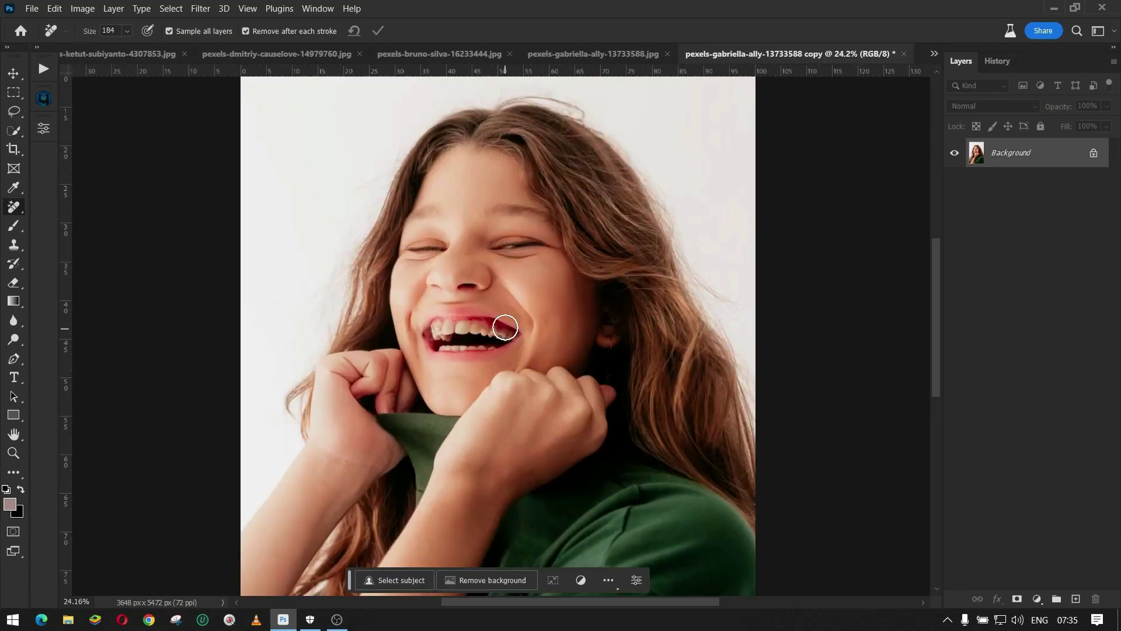
scroll(491, 316, up, 2)
scroll(387, 330, down, 1)
scroll(388, 336, down, 2)
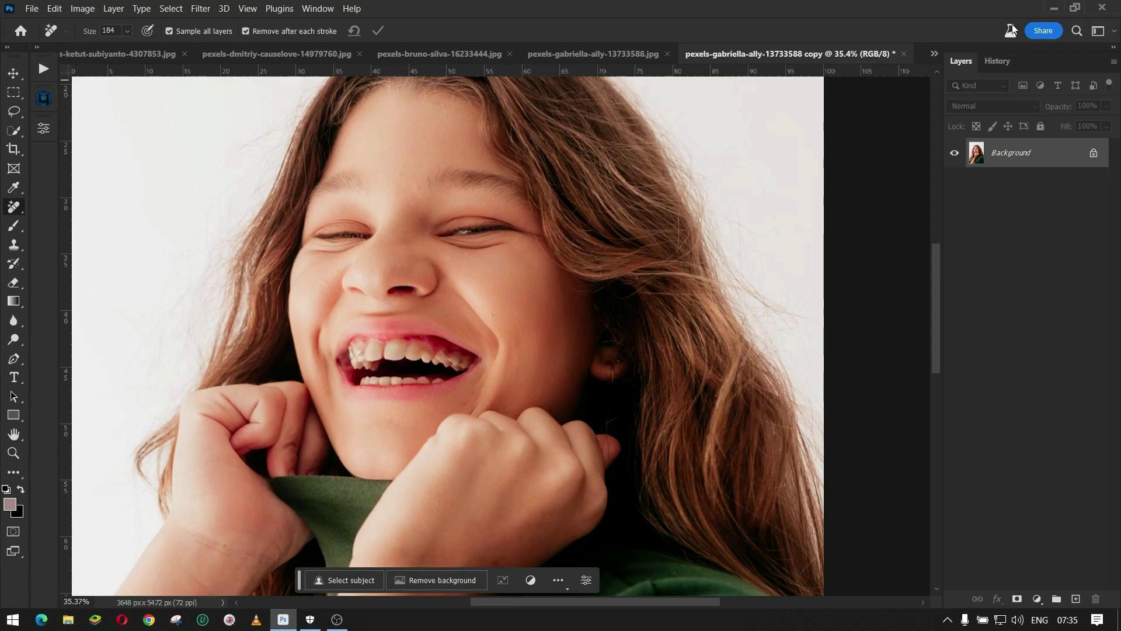
click(92, 53)
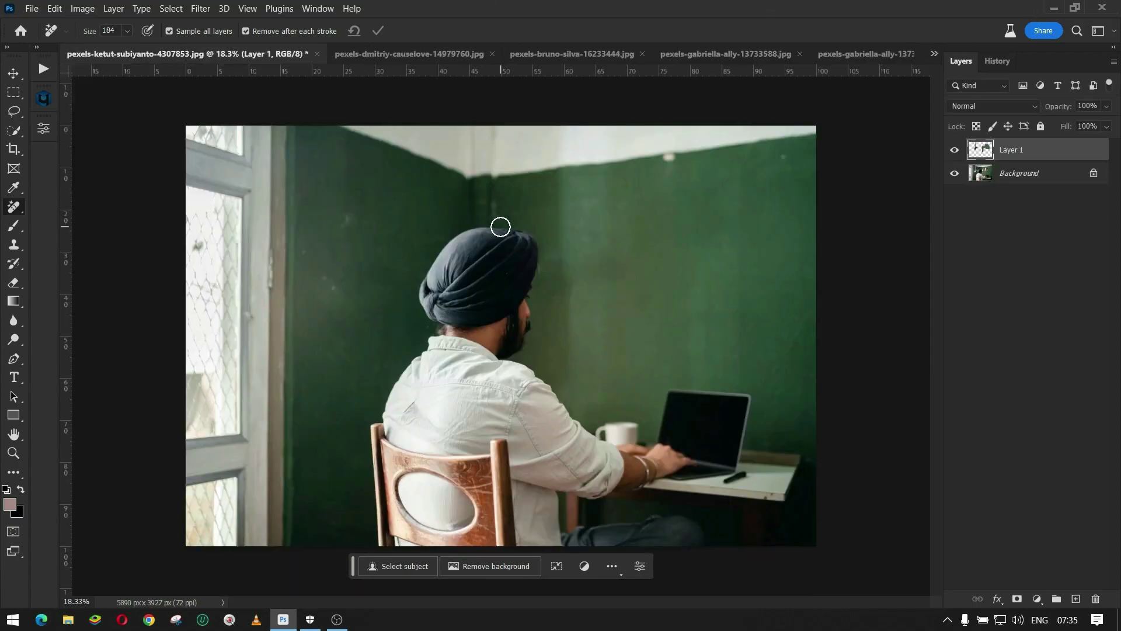
- Set Remove Tool Processing to More stable in Preferences and confirm with OK
scroll(508, 231, down, 2)
scroll(532, 331, up, 2)
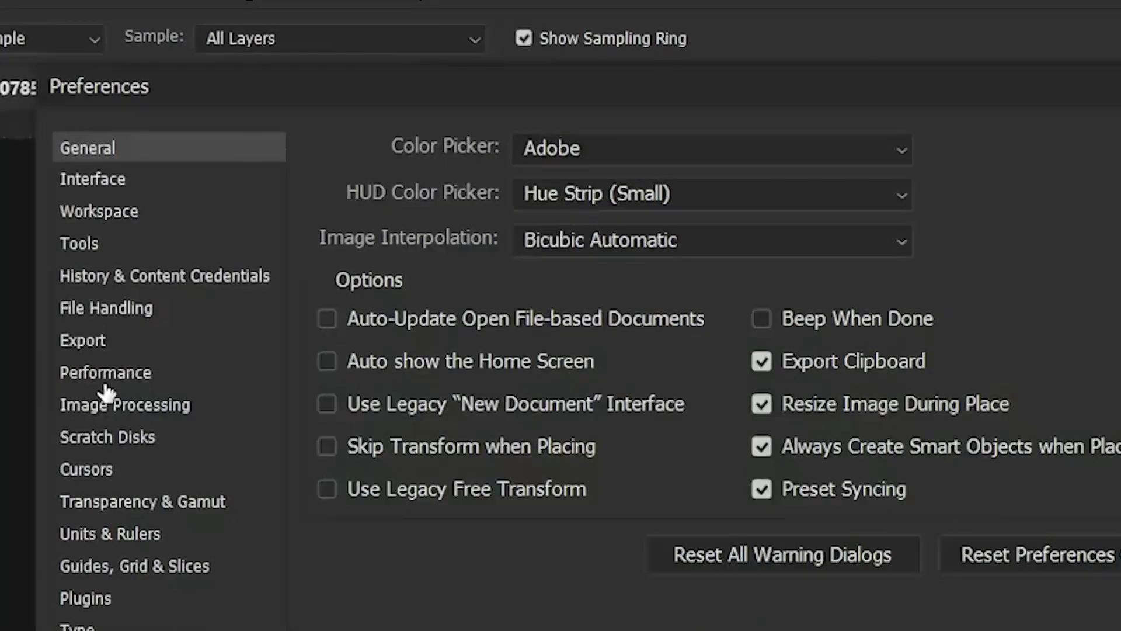
click(101, 380)
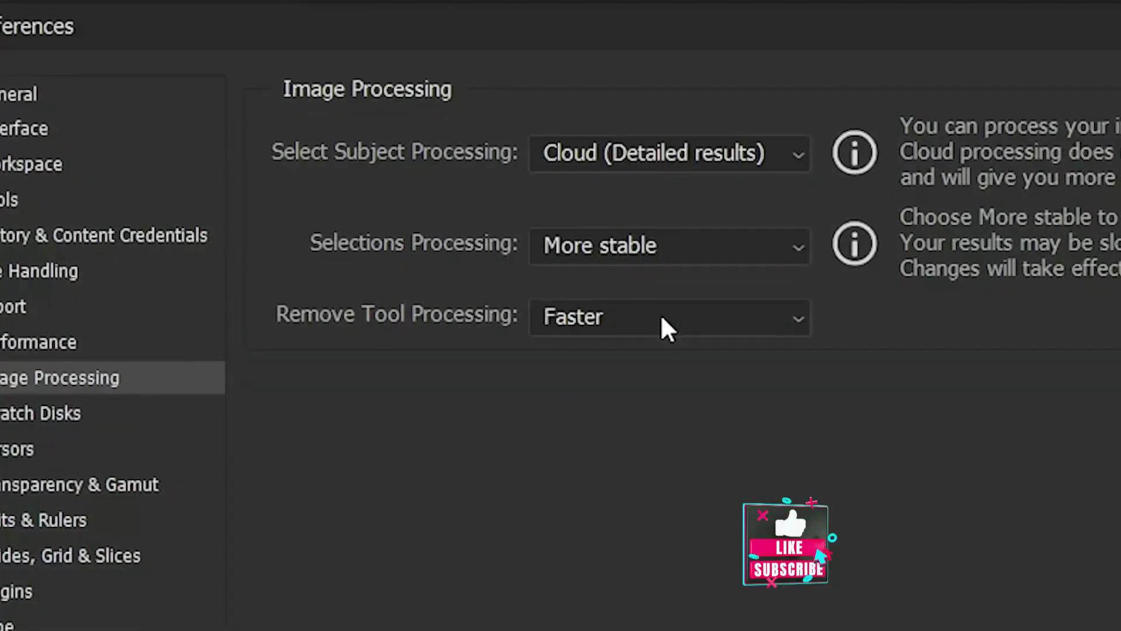
click(661, 318)
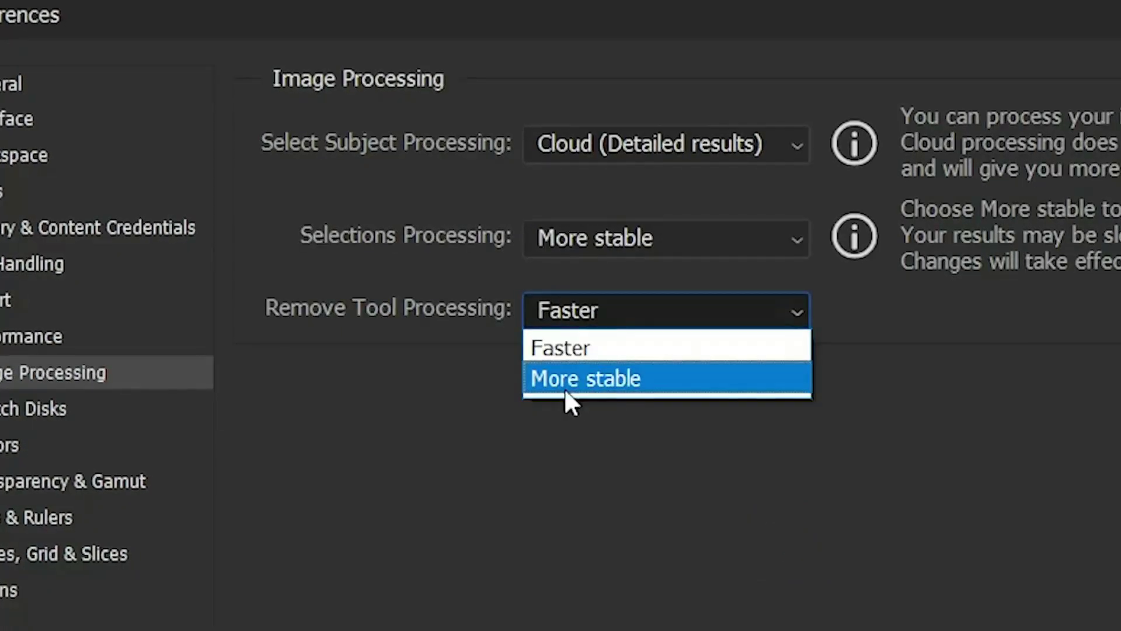
click(671, 374)
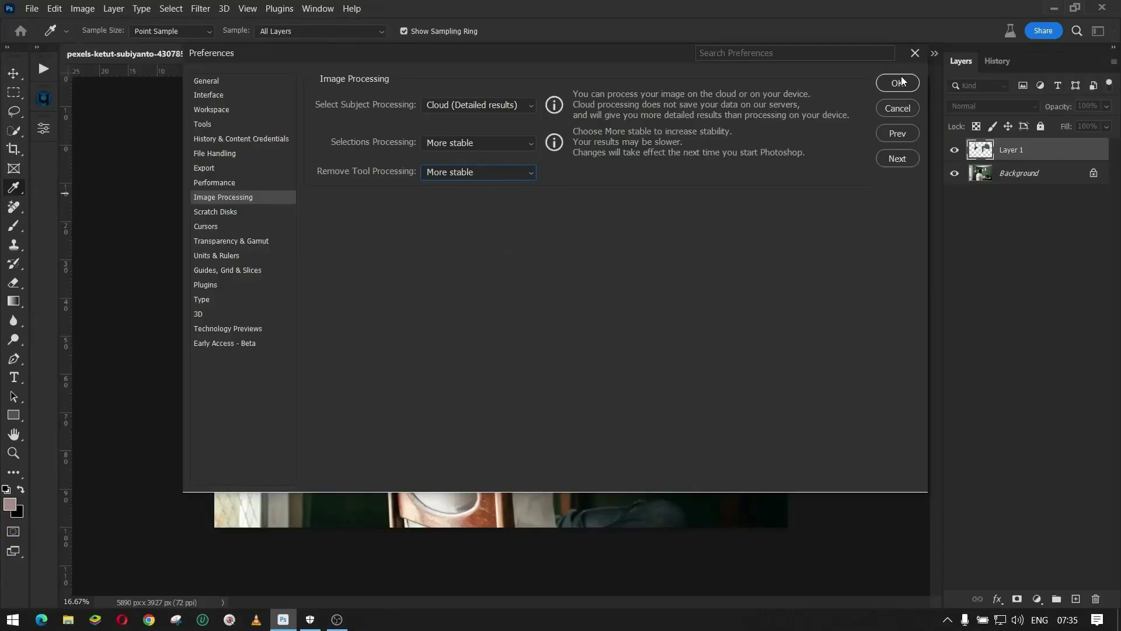
click(899, 82)
- Delete Layer 1, brush the Remove tool over the wall pipe and box, and reselect Remove Tool
key(j)
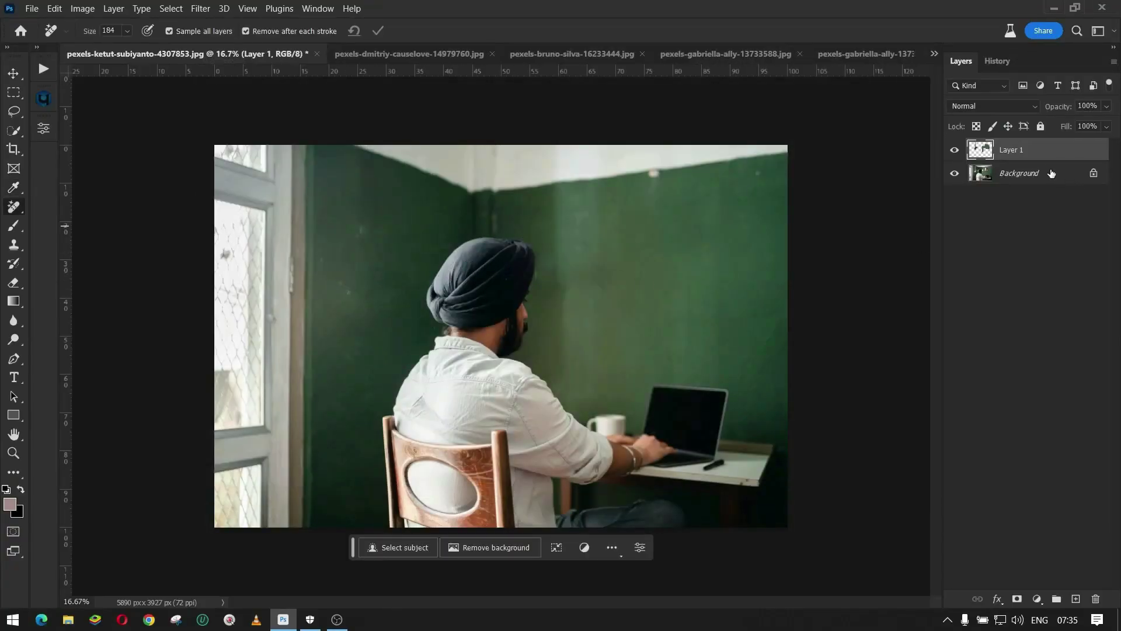
drag(1046, 152, 1095, 599)
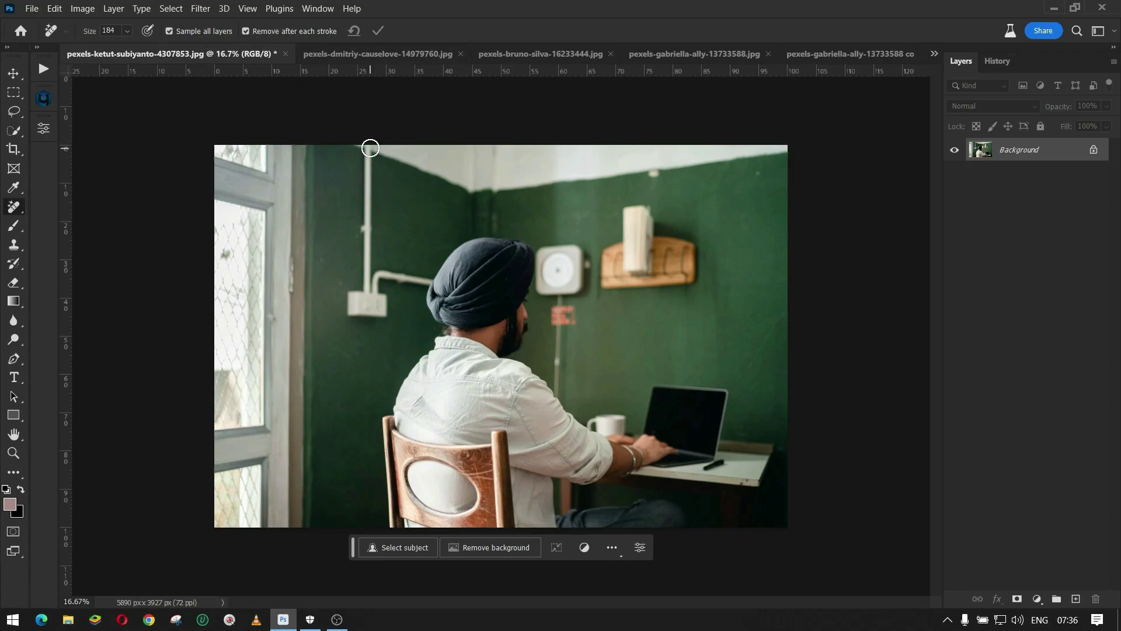
mouse_move(365, 282)
mouse_down()
mouse_move(412, 282)
mouse_move(374, 301)
mouse_up()
mouse_move(372, 300)
mouse_down()
mouse_move(356, 312)
mouse_move(382, 304)
mouse_up()
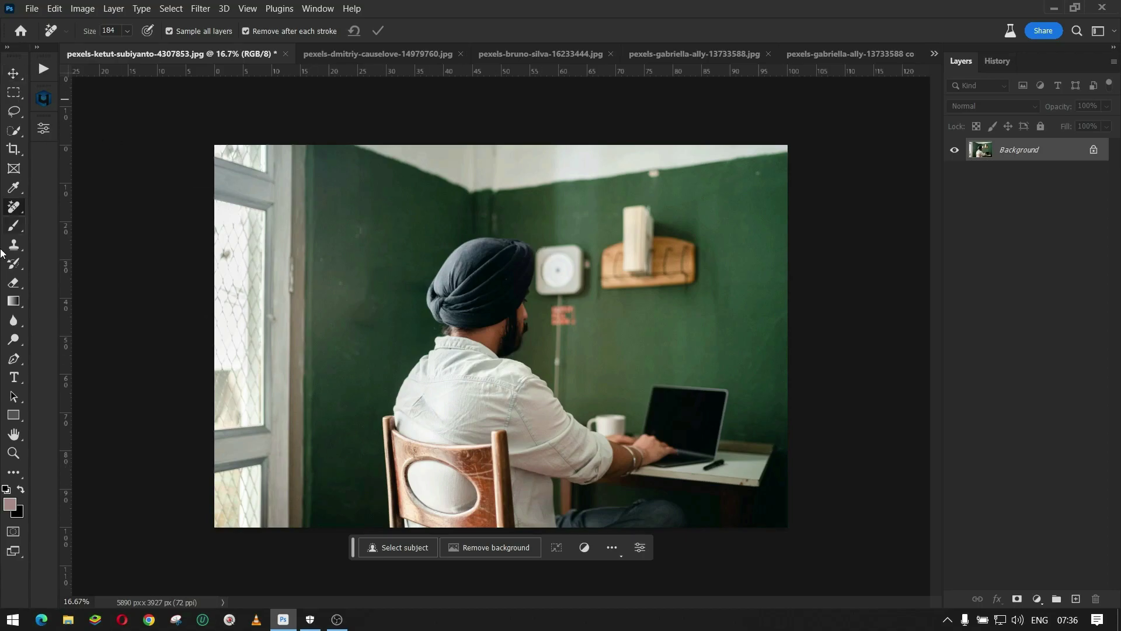
right_click(19, 217)
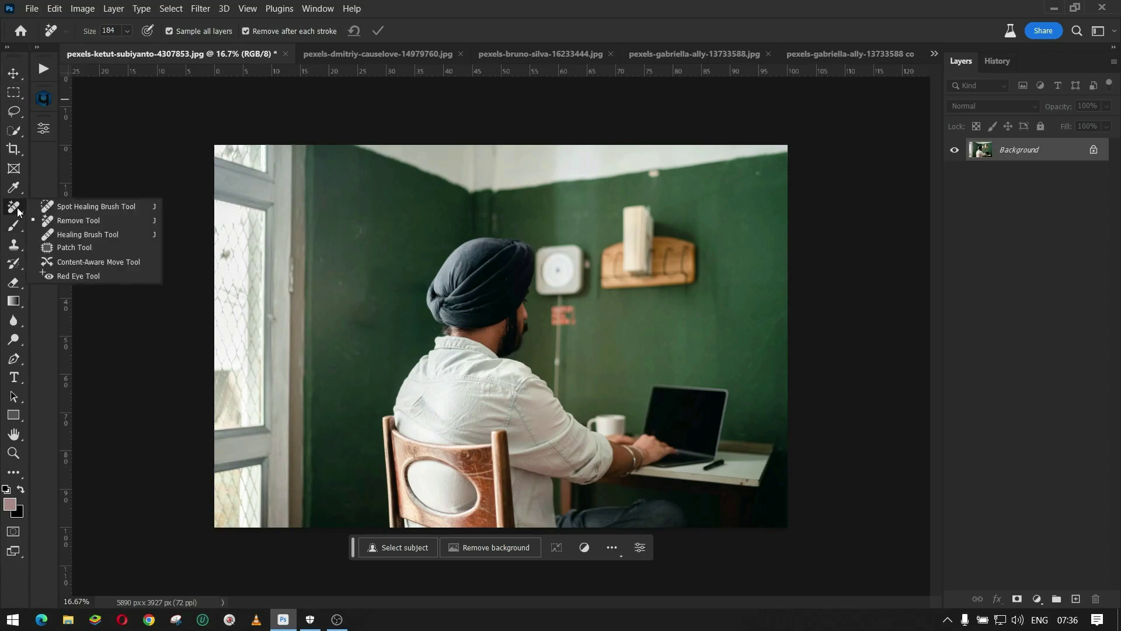
click(93, 222)
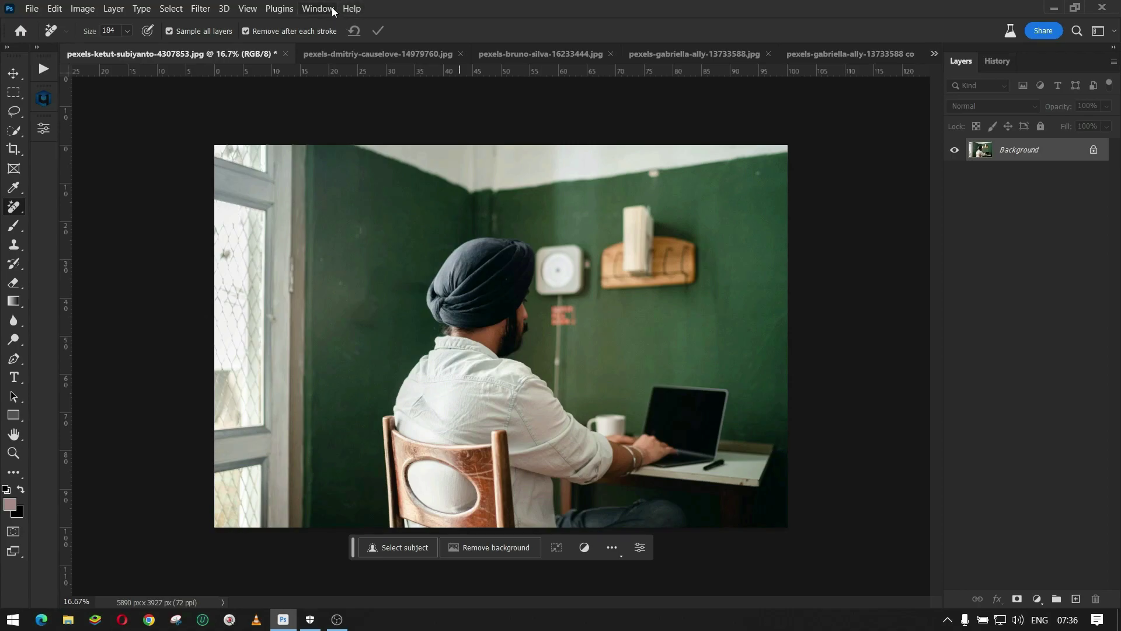
click(320, 9)
click(349, 8)
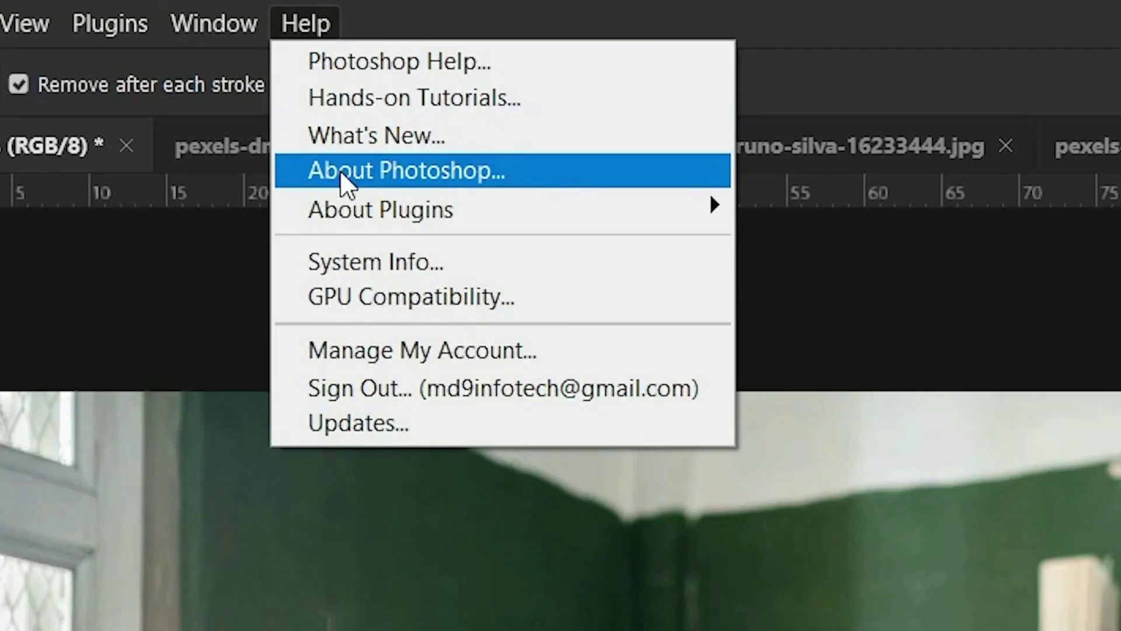
key(Escape)
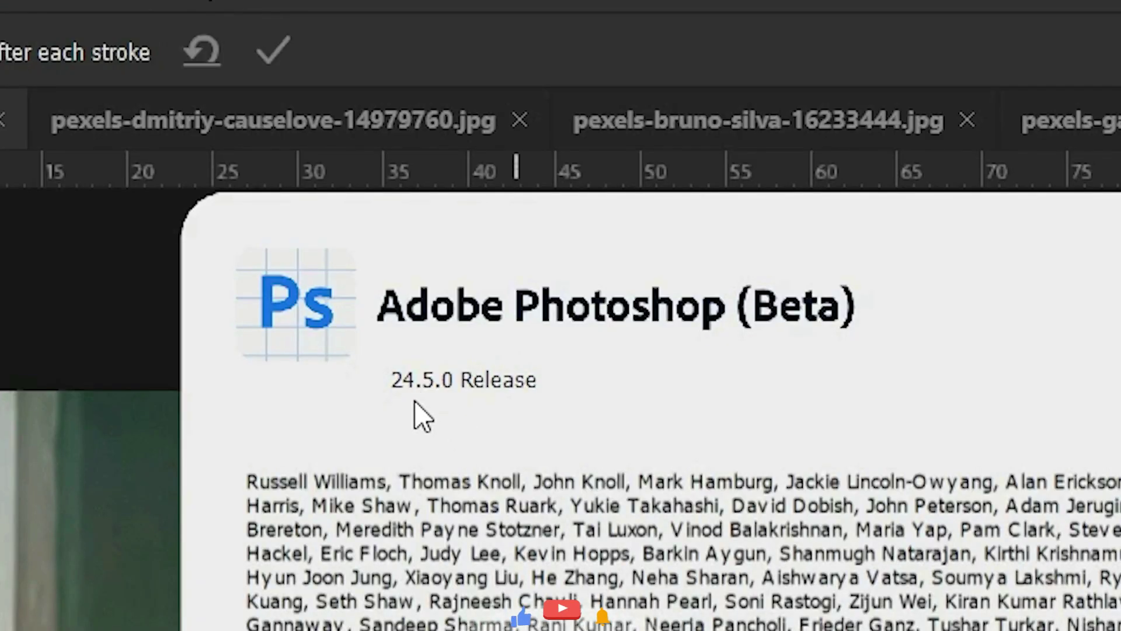
click(476, 399)
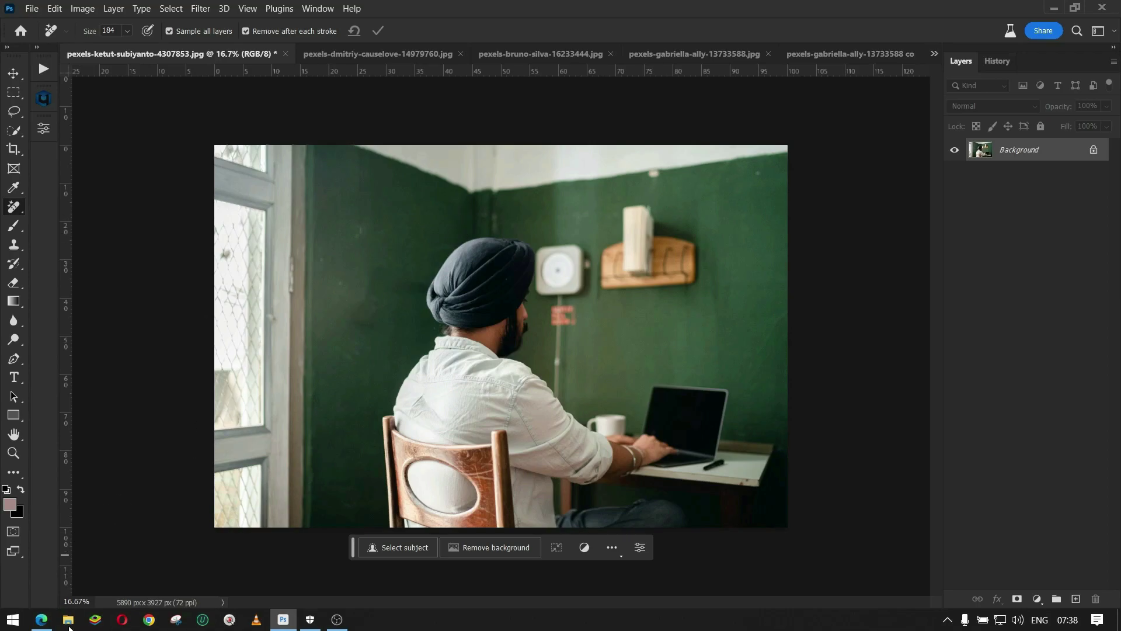
- Bring up the Edge window showing the Download Adobe Creative Cloud page
mouse_move(41, 619)
click(69, 593)
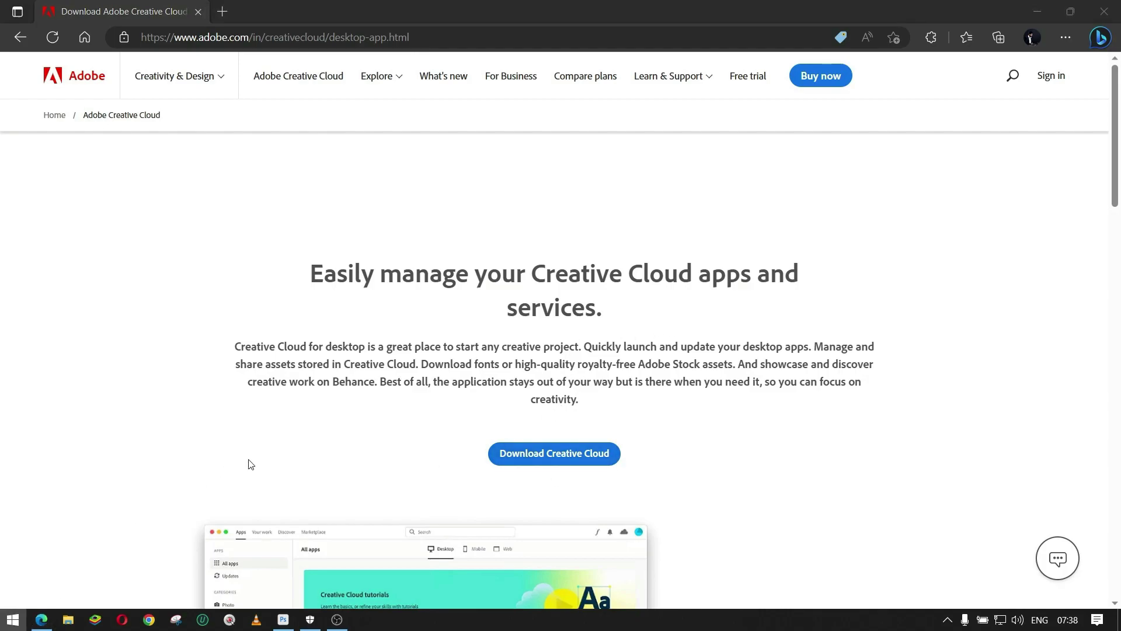
- Launch Creative Cloud Desktop from Start and view the list of all installed apps
key(super)
click(420, 85)
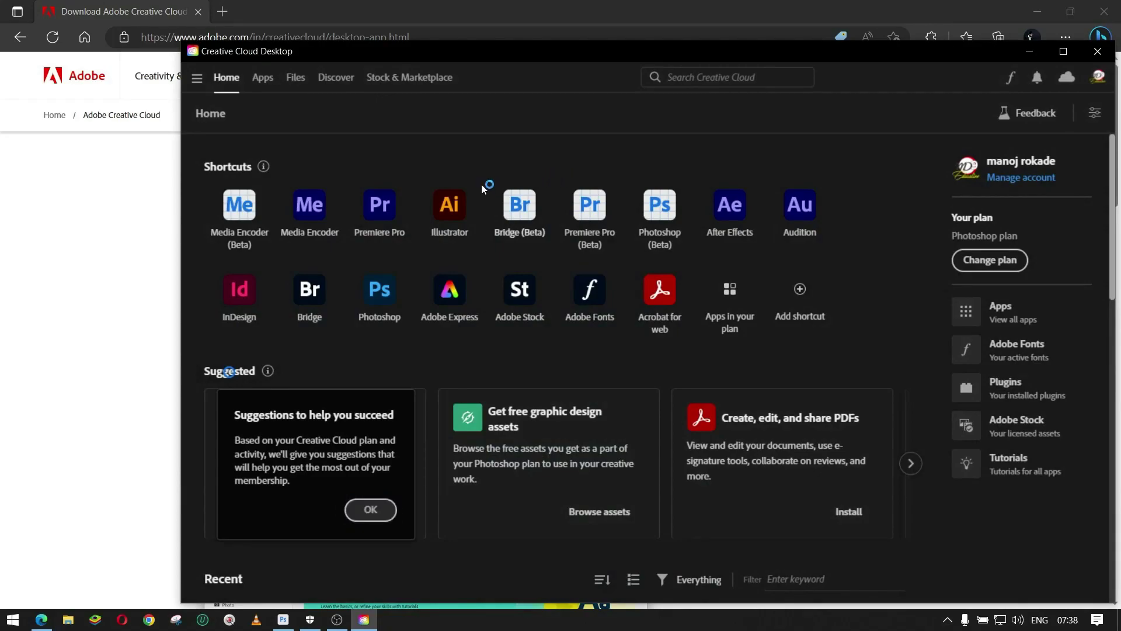
drag(731, 54, 689, 53)
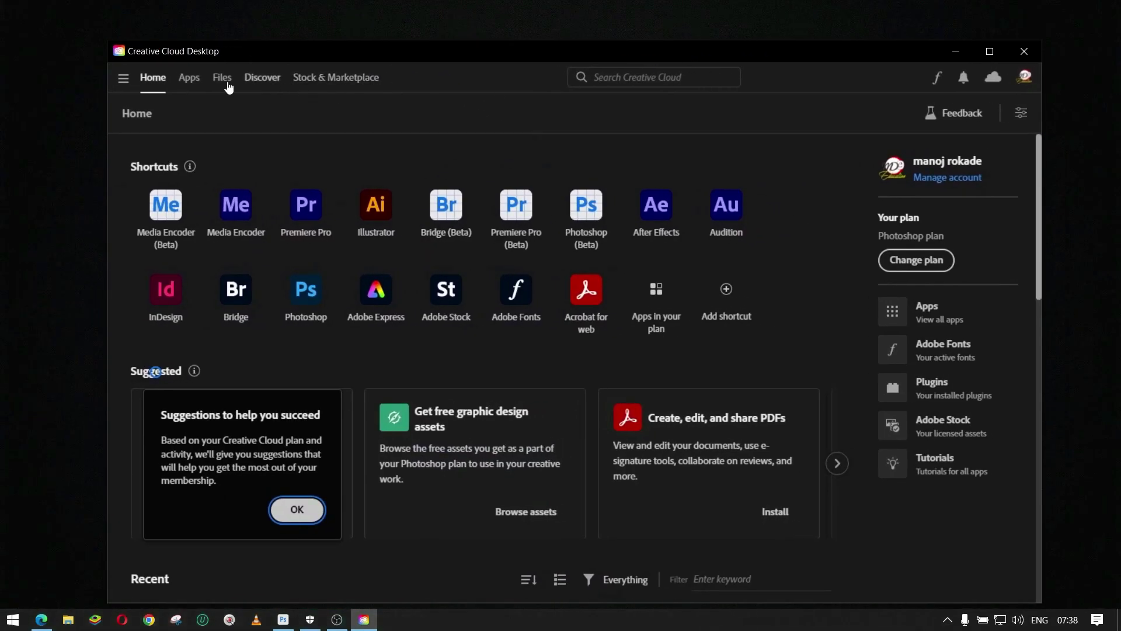
click(188, 82)
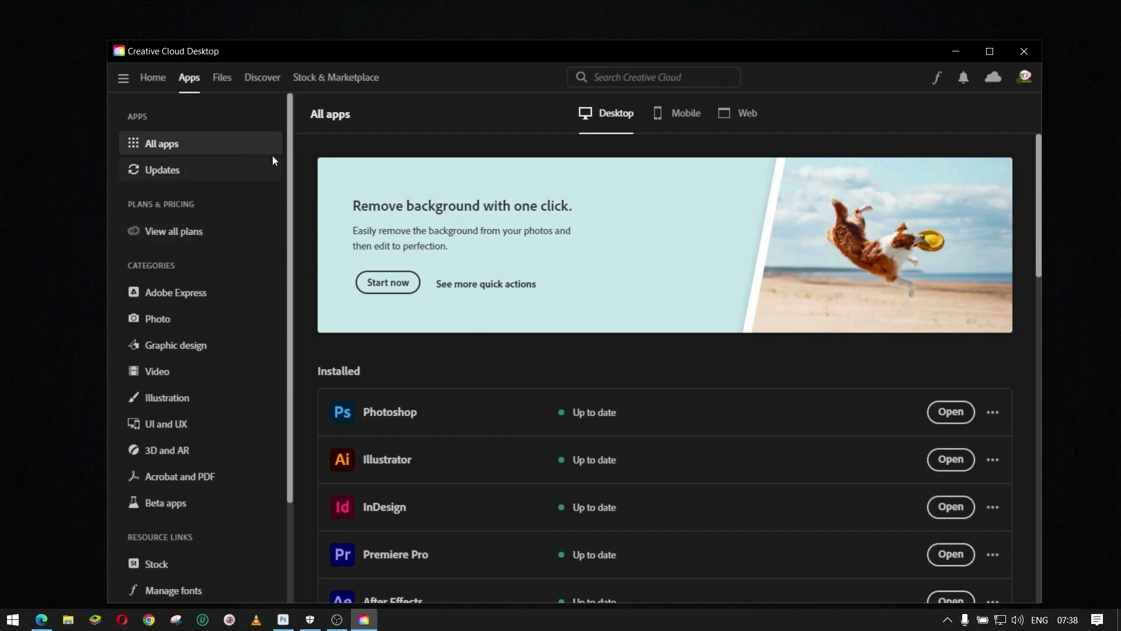
drag(1042, 146, 1029, 223)
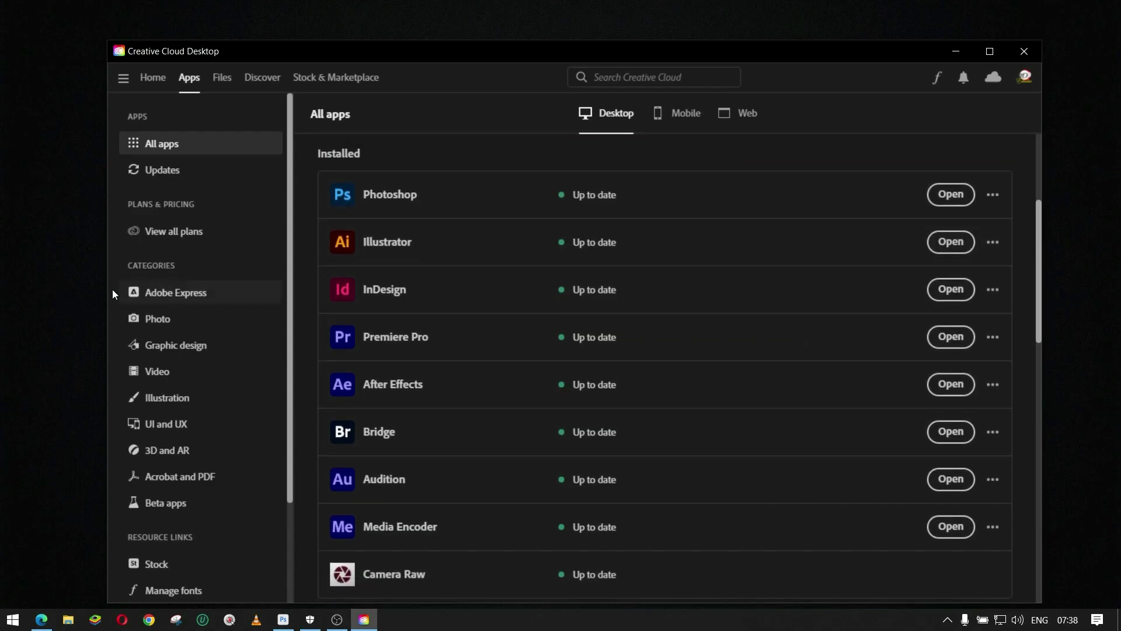
scroll(1042, 218, up, 1)
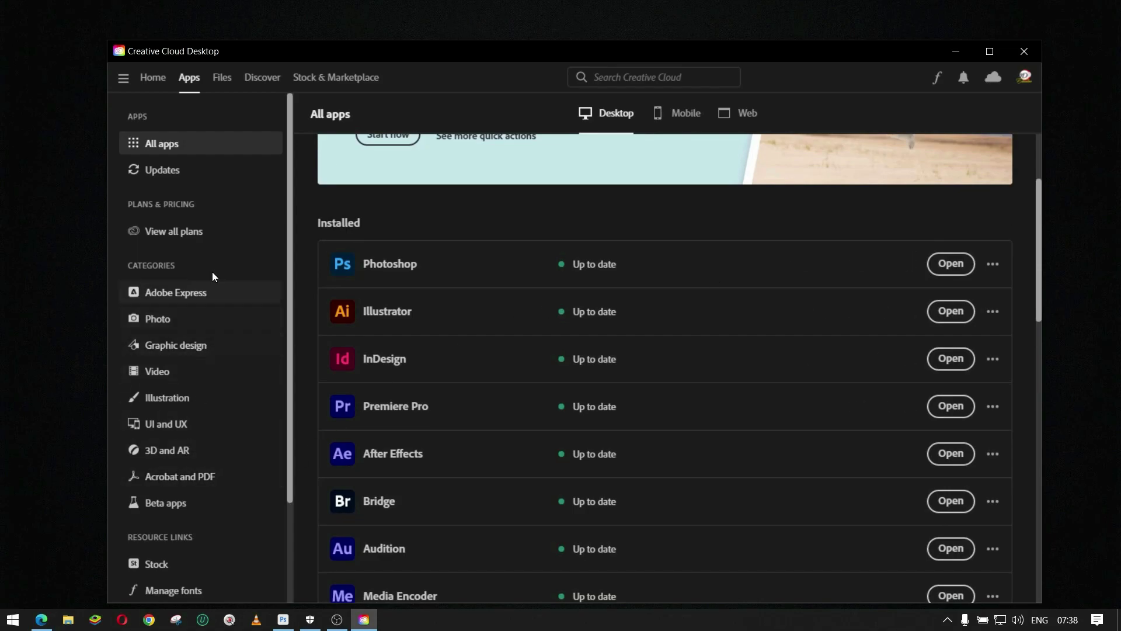
- Confirm Photoshop (Beta) is up to date under Beta apps, then minimize Creative Cloud and return to Photoshop
click(185, 510)
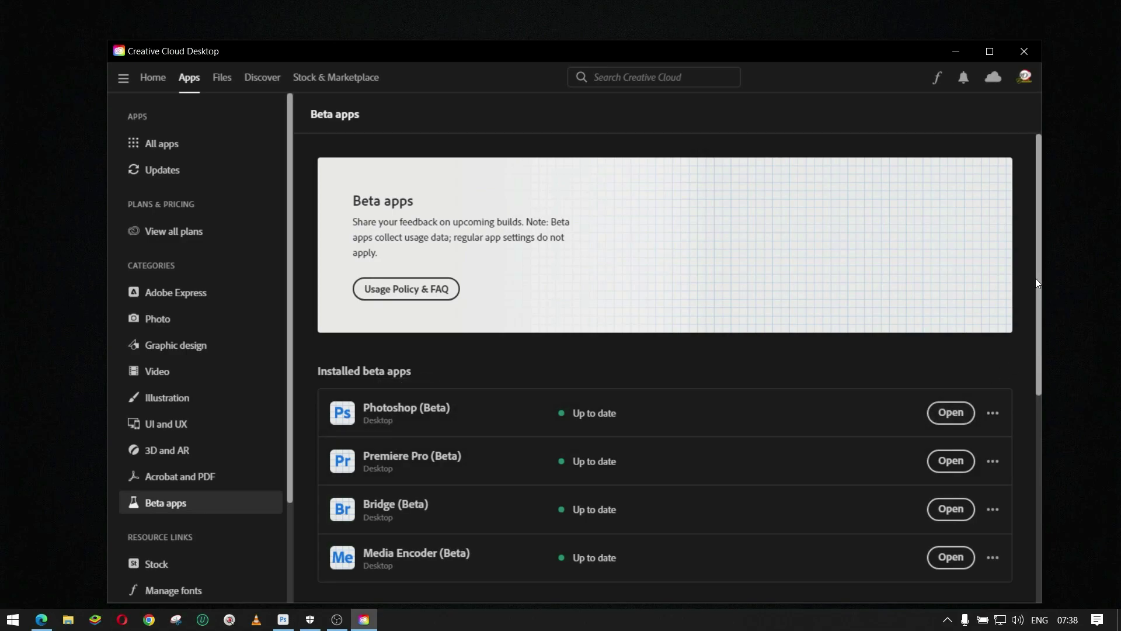
drag(1037, 283, 1038, 391)
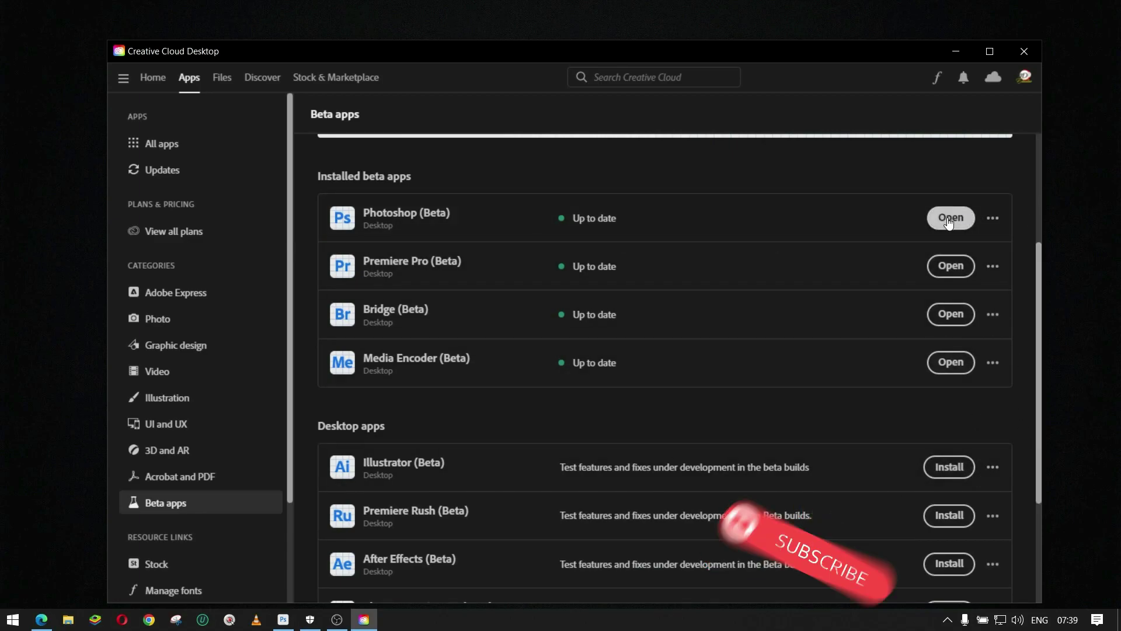
click(958, 50)
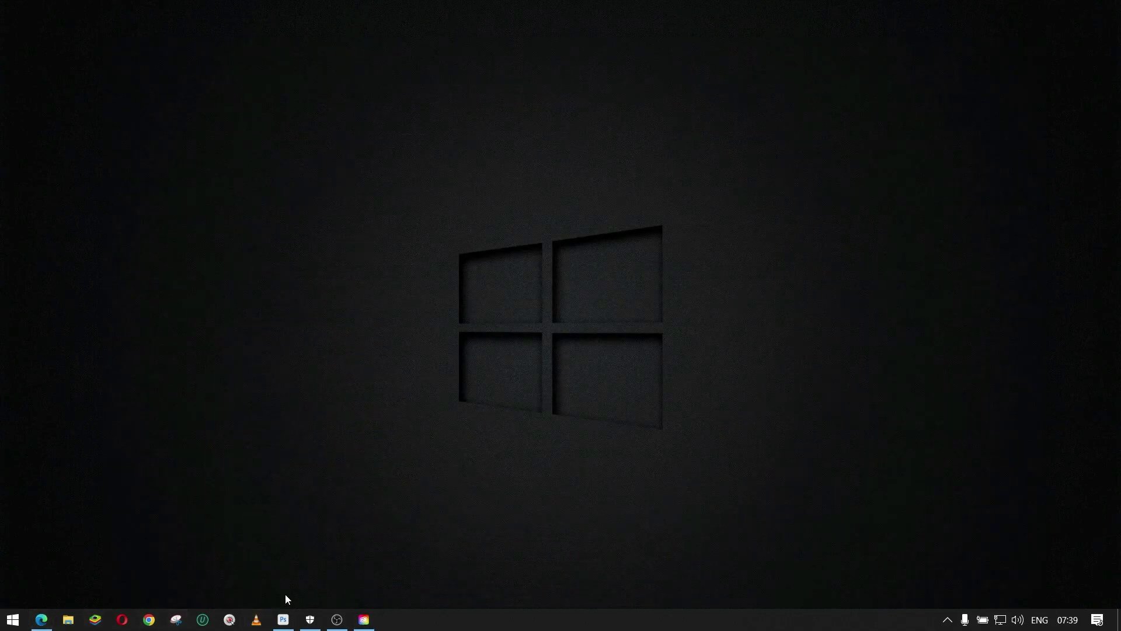
click(284, 620)
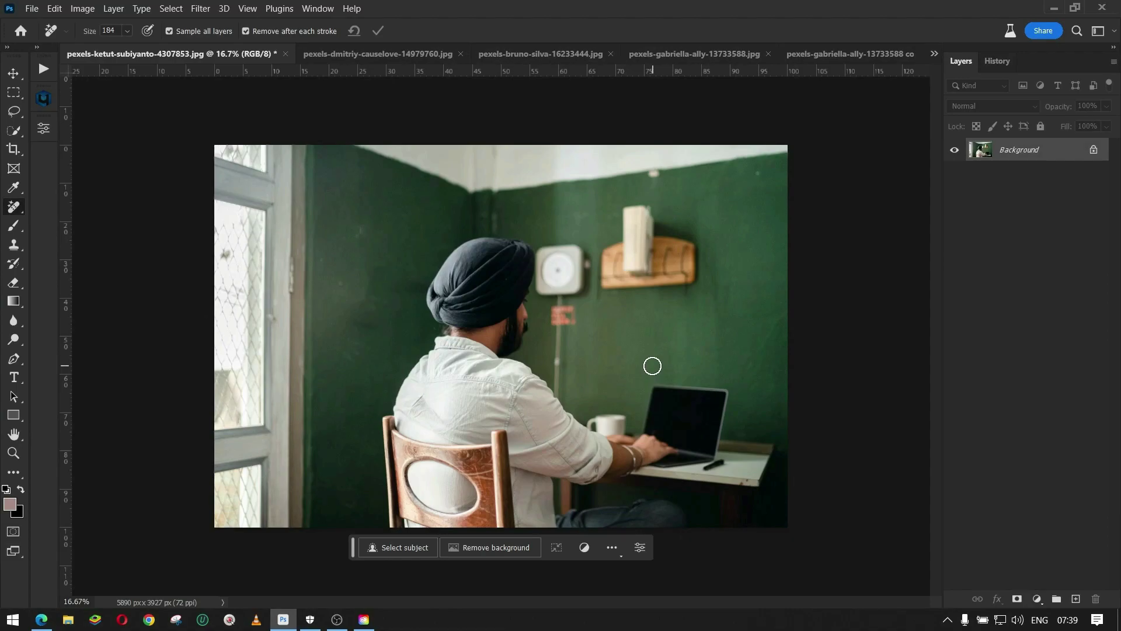
- Drag the contextual task bar from the bottom of the window to just above the image
mouse_move(352, 547)
mouse_down()
mouse_move(538, 164)
mouse_move(521, 120)
mouse_move(374, 123)
mouse_move(402, 125)
mouse_move(380, 111)
mouse_move(371, 132)
mouse_up()
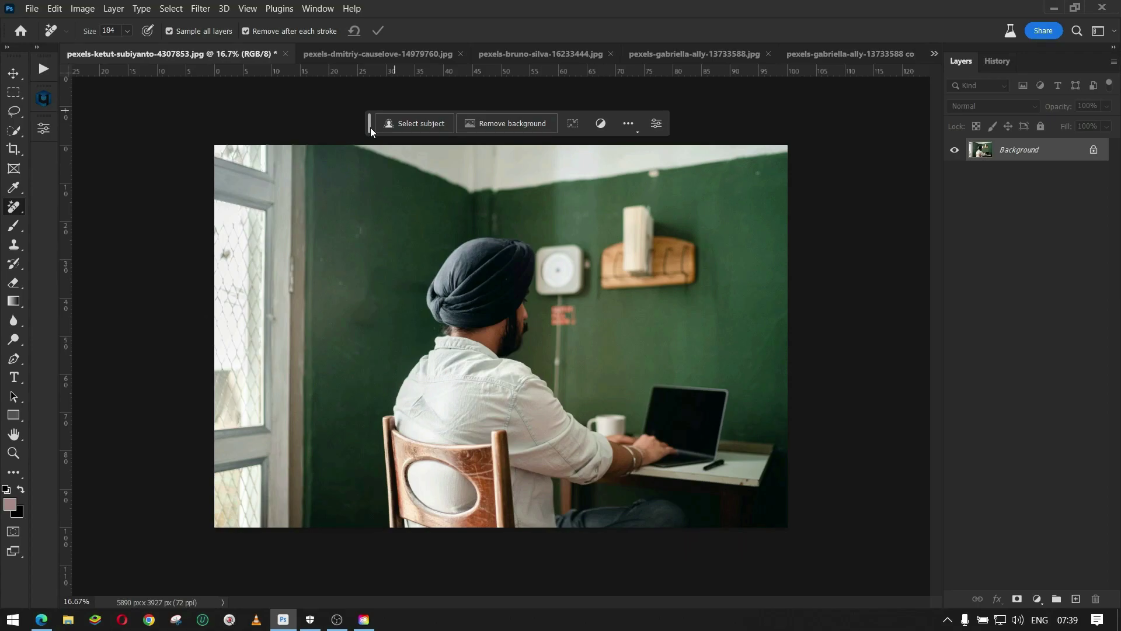
drag(371, 130, 371, 119)
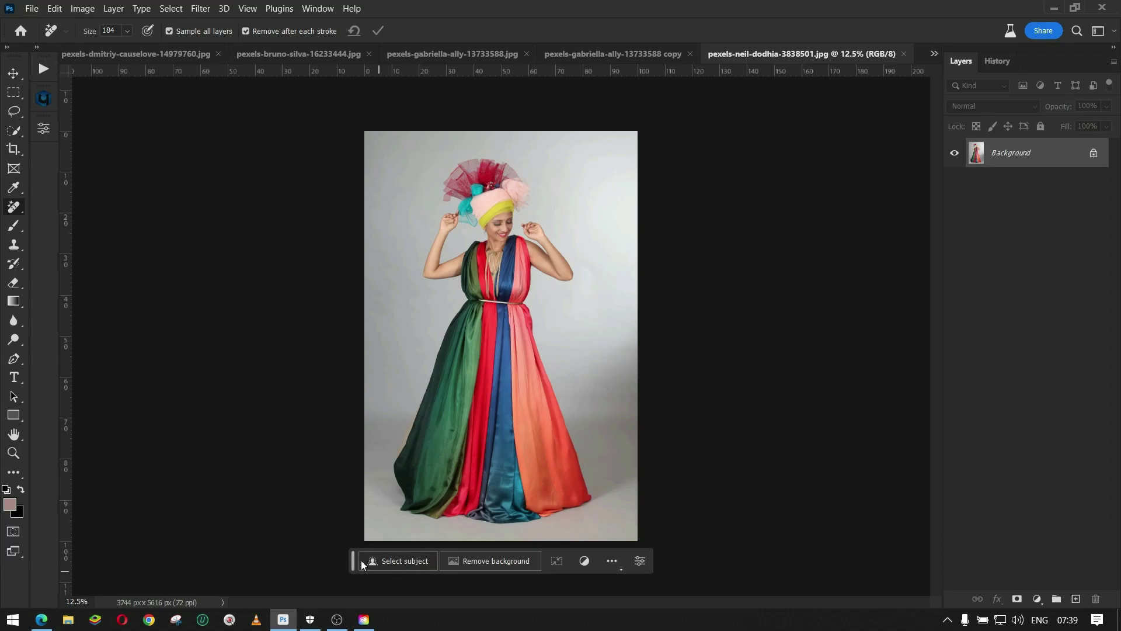
- Move the task bar above the woman's photo, choose Quick Selection, and use Select subject on her
mouse_move(352, 562)
mouse_down()
mouse_move(365, 562)
mouse_move(313, 563)
mouse_move(368, 583)
mouse_move(449, 128)
mouse_move(345, 111)
mouse_move(78, 114)
mouse_move(479, 87)
mouse_move(470, 545)
mouse_move(342, 67)
mouse_move(360, 116)
mouse_up()
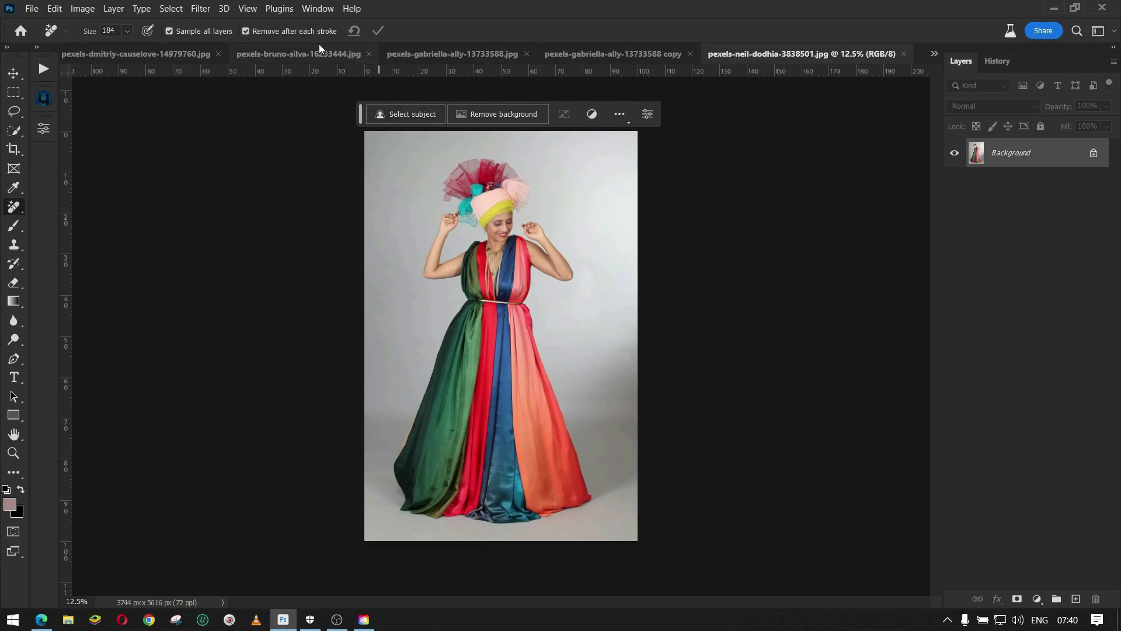
click(12, 134)
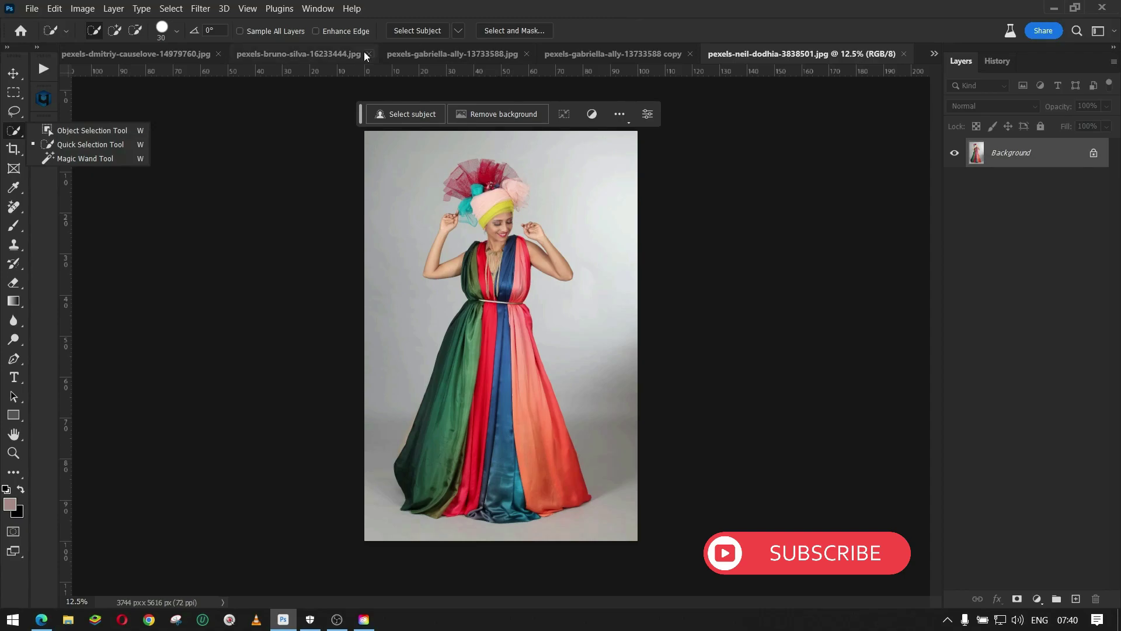
click(689, 23)
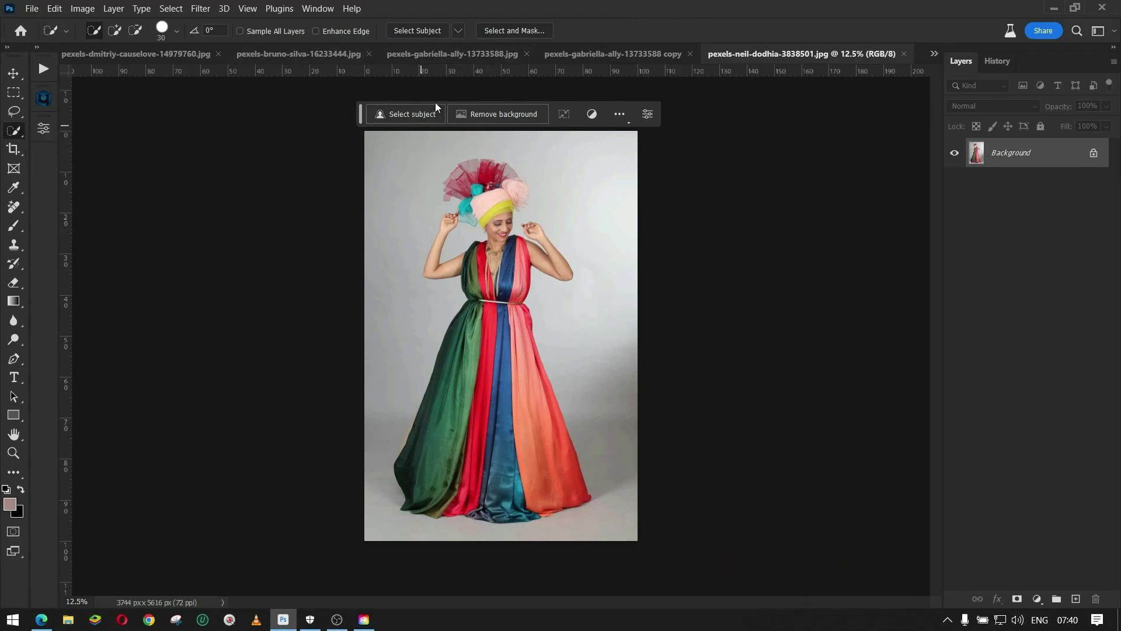
click(387, 117)
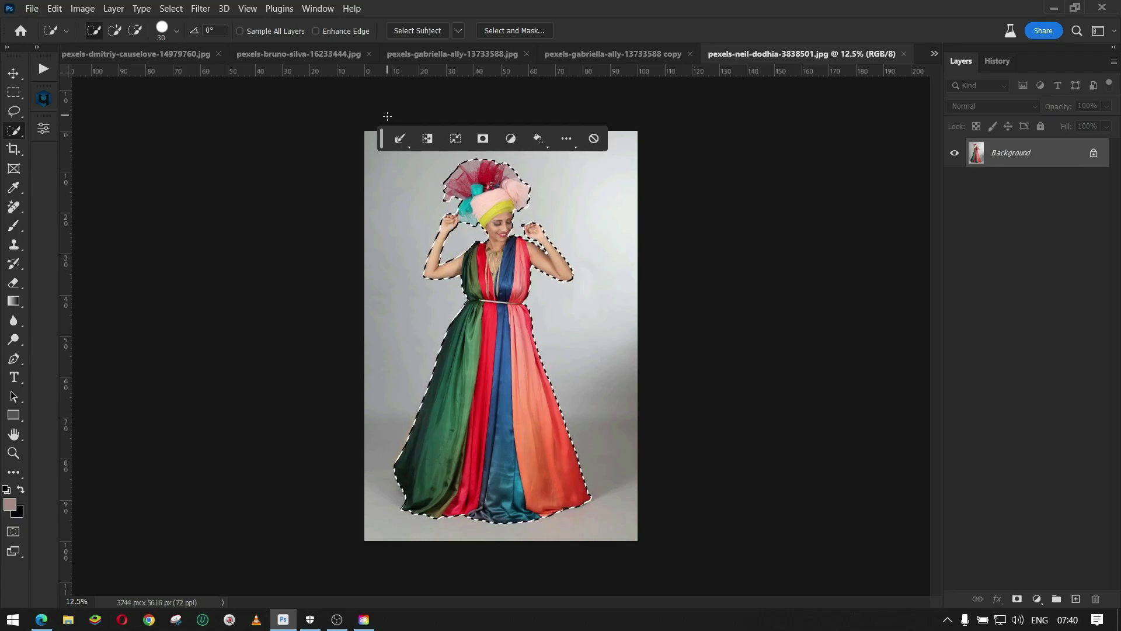
click(566, 139)
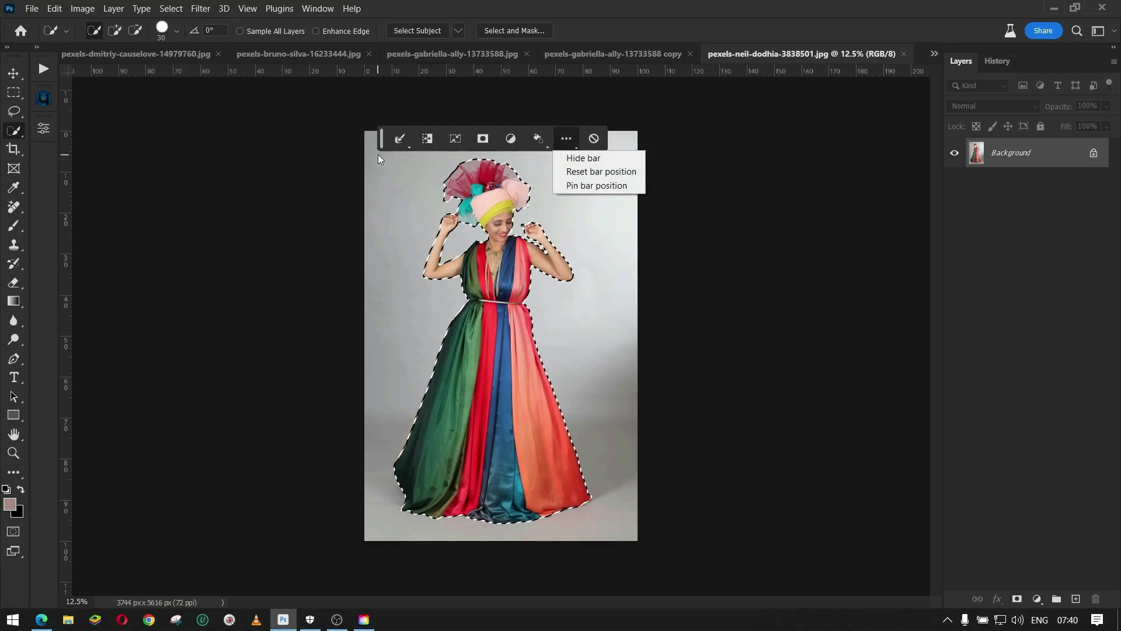
drag(383, 137, 384, 109)
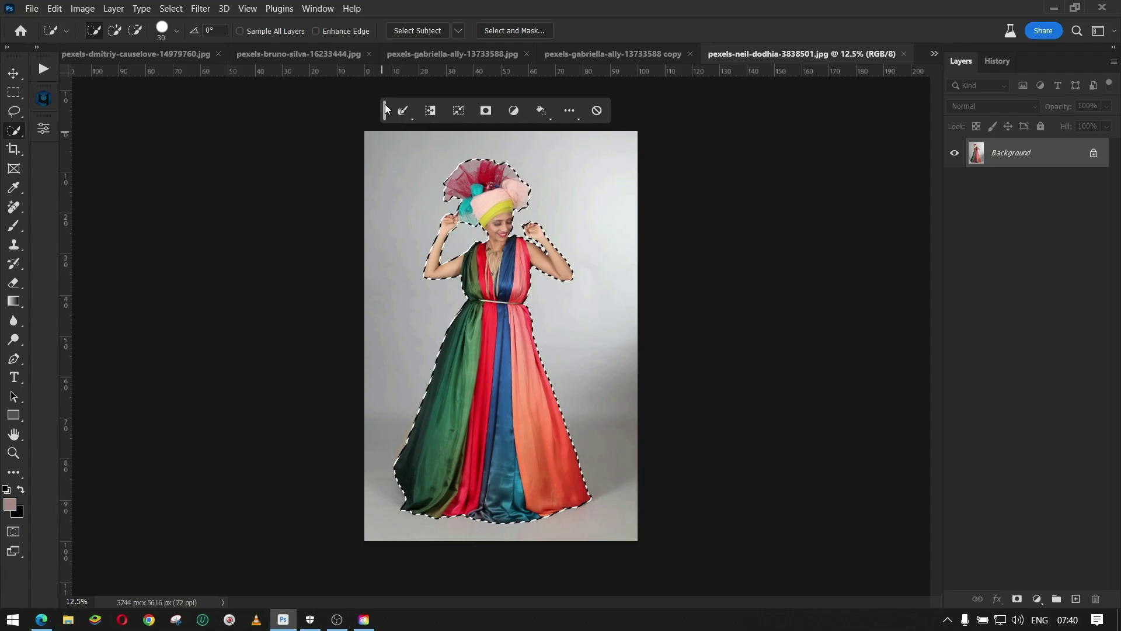
click(411, 117)
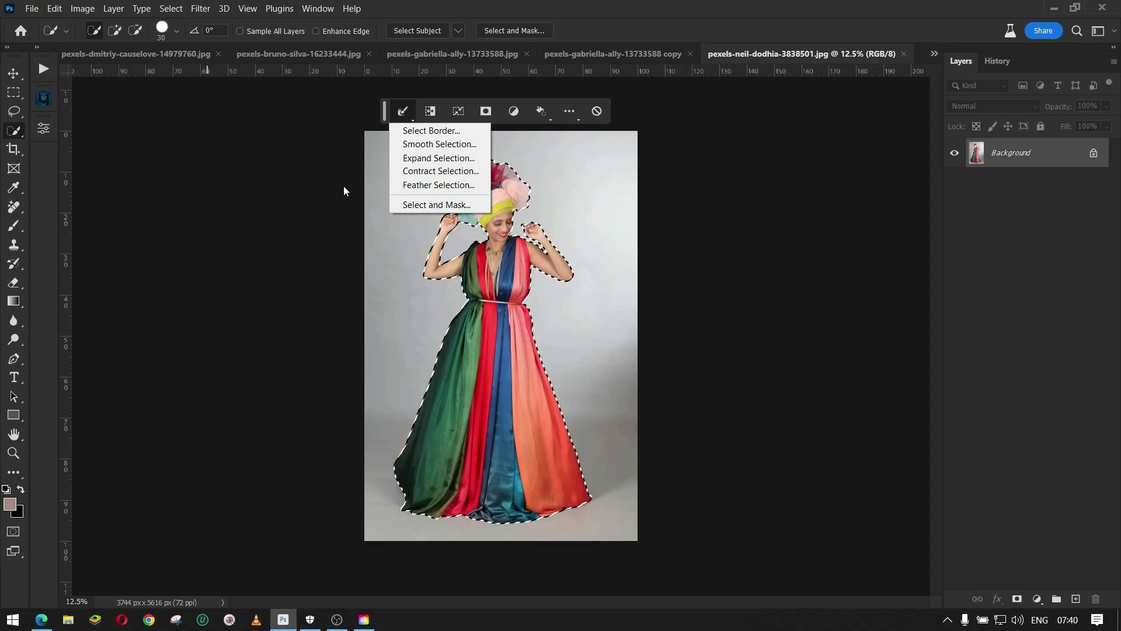
click(433, 120)
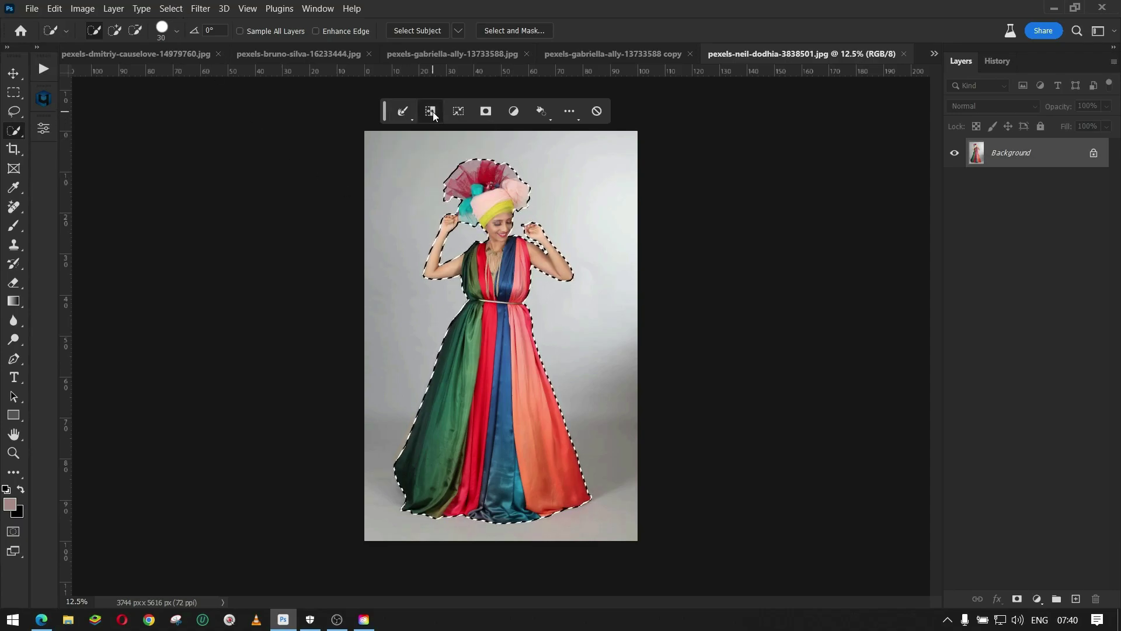
key(ctrl+shift+i)
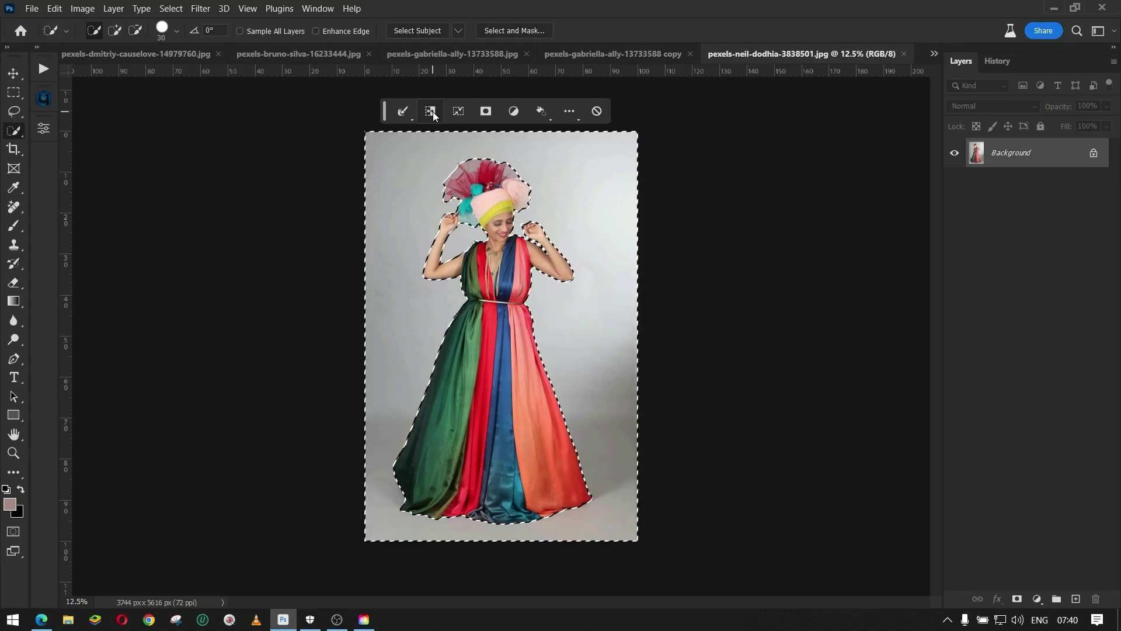
click(433, 111)
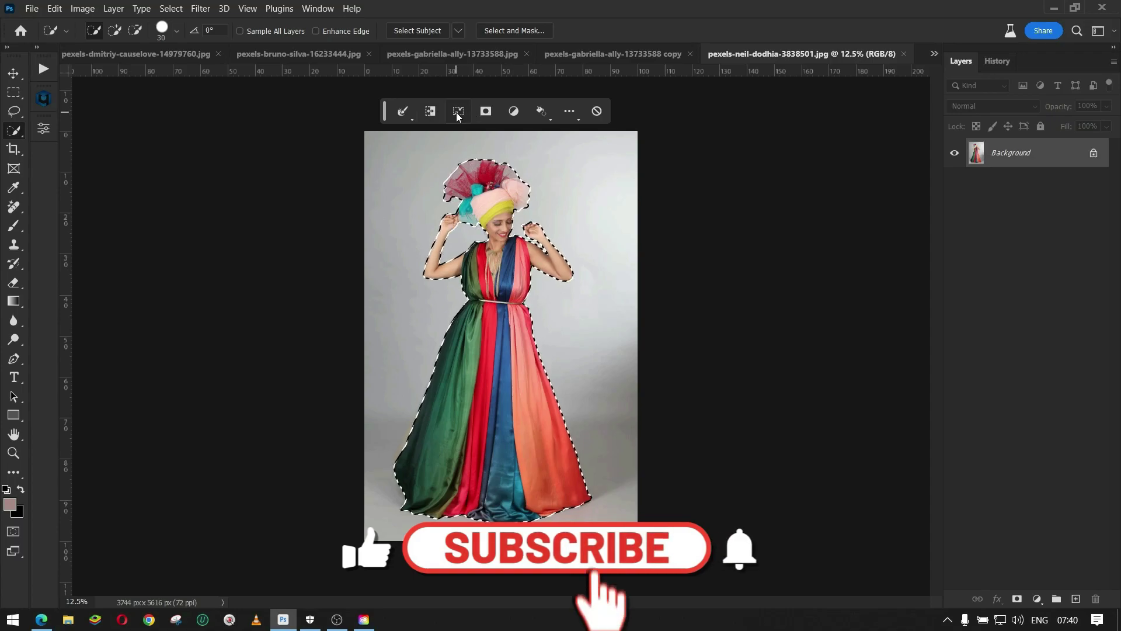
click(458, 112)
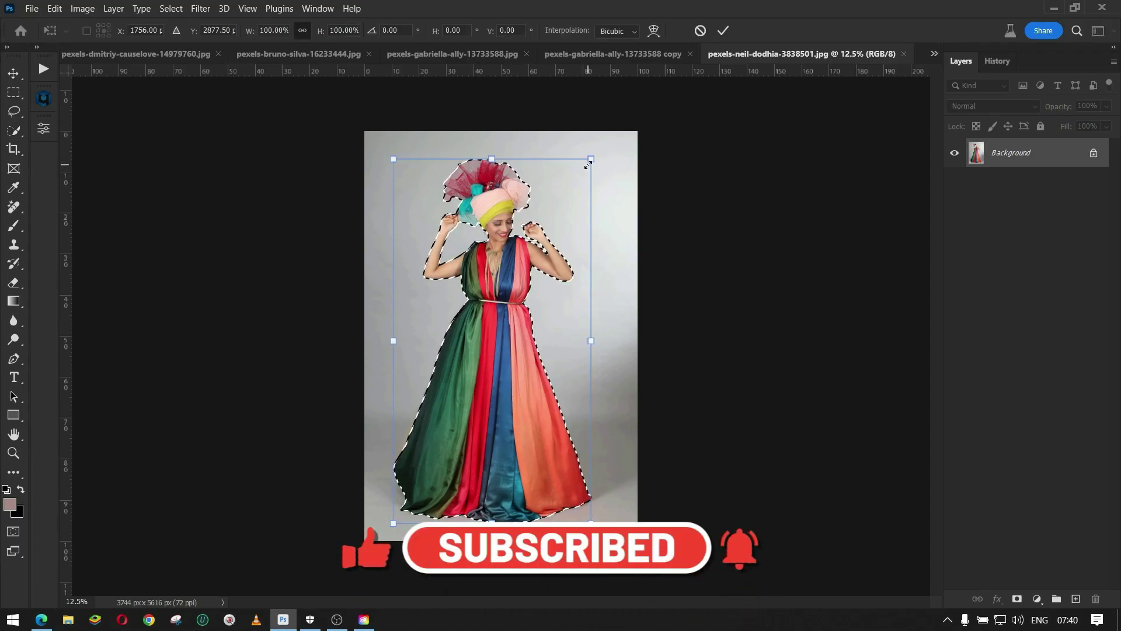
click(723, 30)
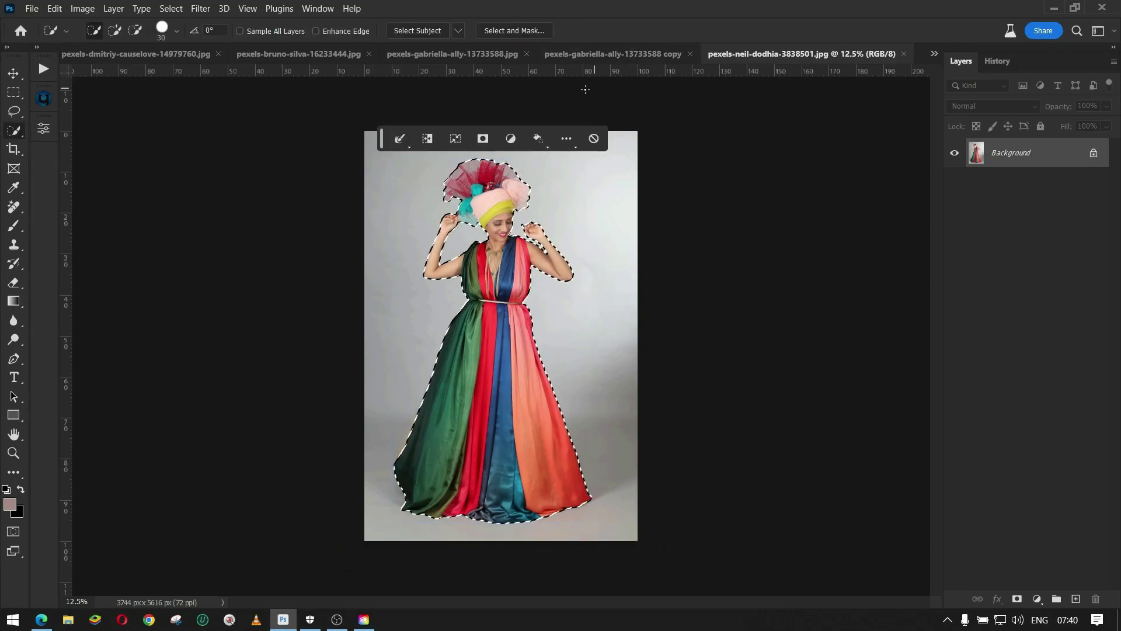
click(482, 139)
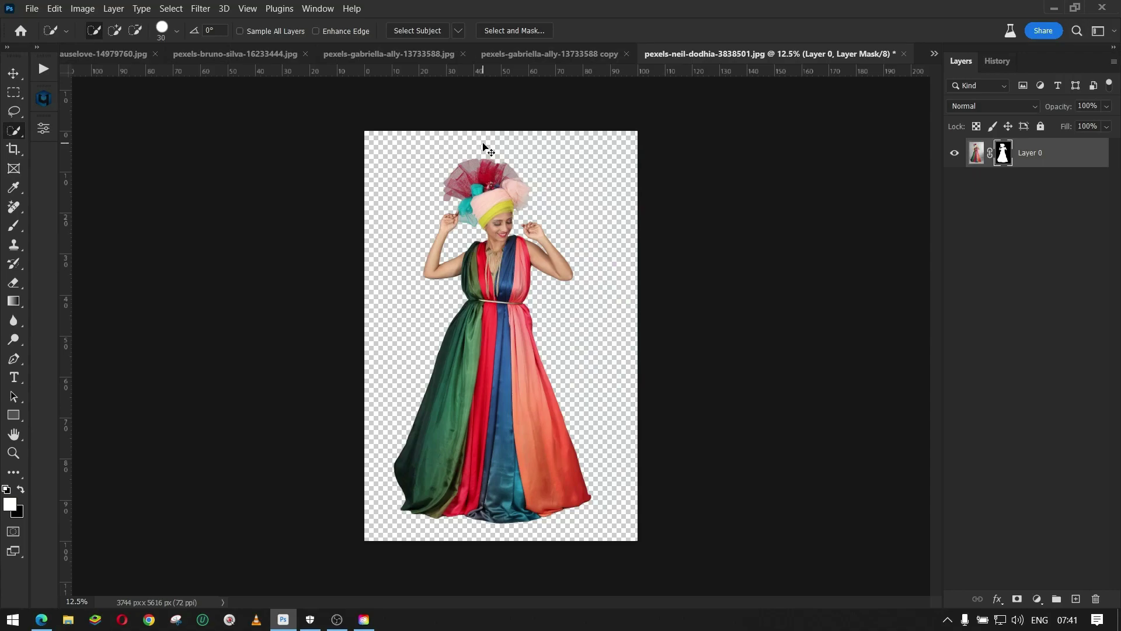
key(ctrl+z)
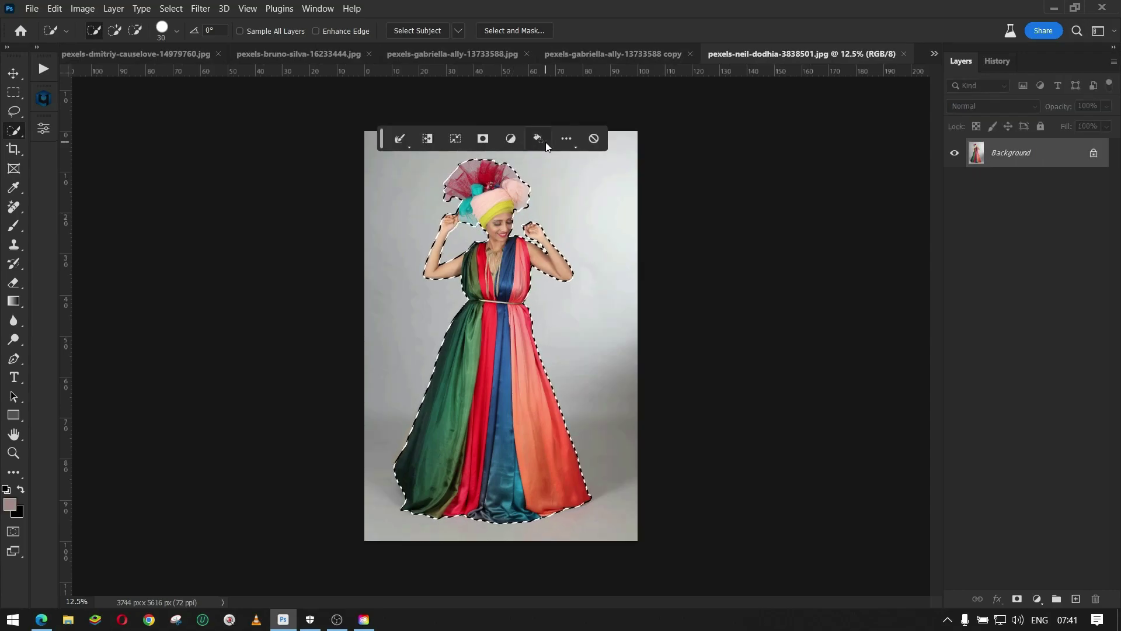
- Dismiss the task bar's Fill and options menus unused, raise the task bar, and deselect with Ctrl+D
click(539, 139)
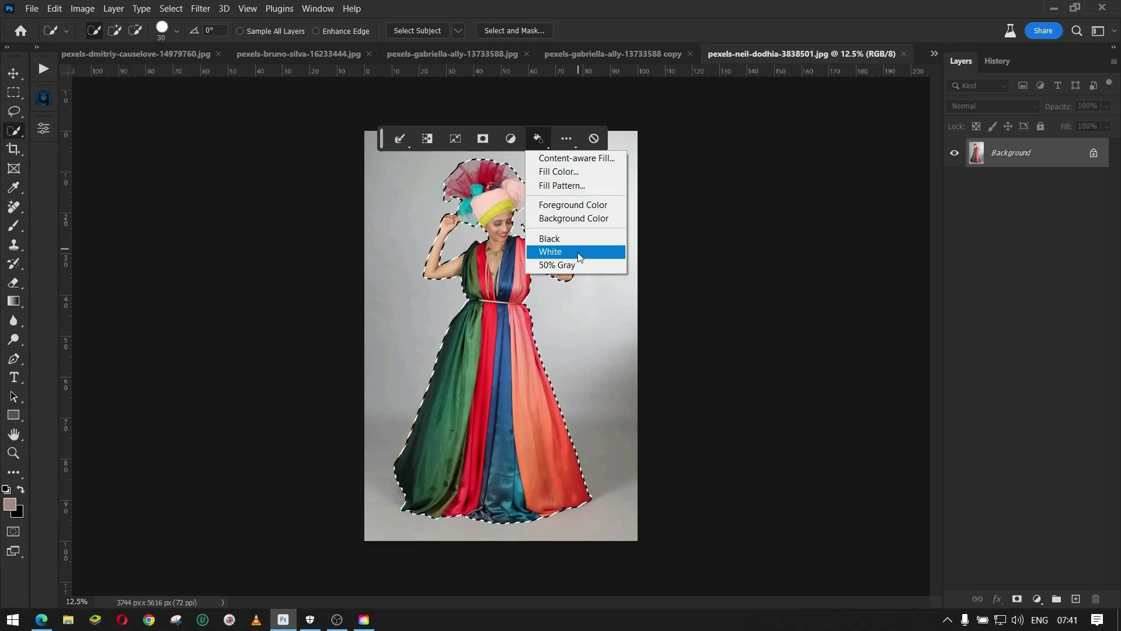
click(561, 139)
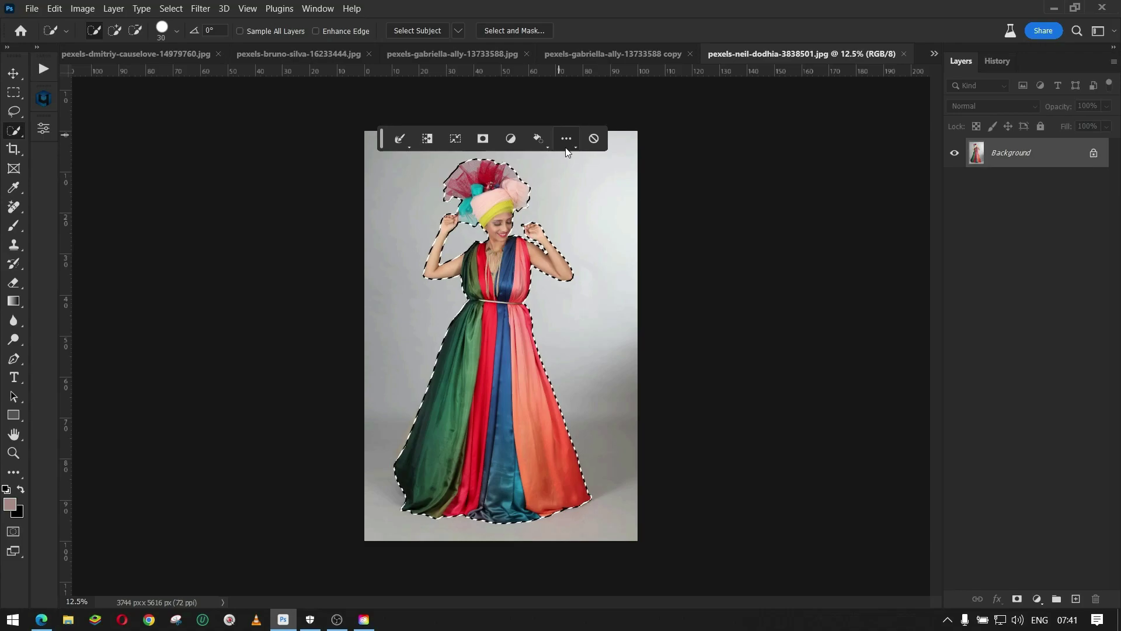
click(565, 146)
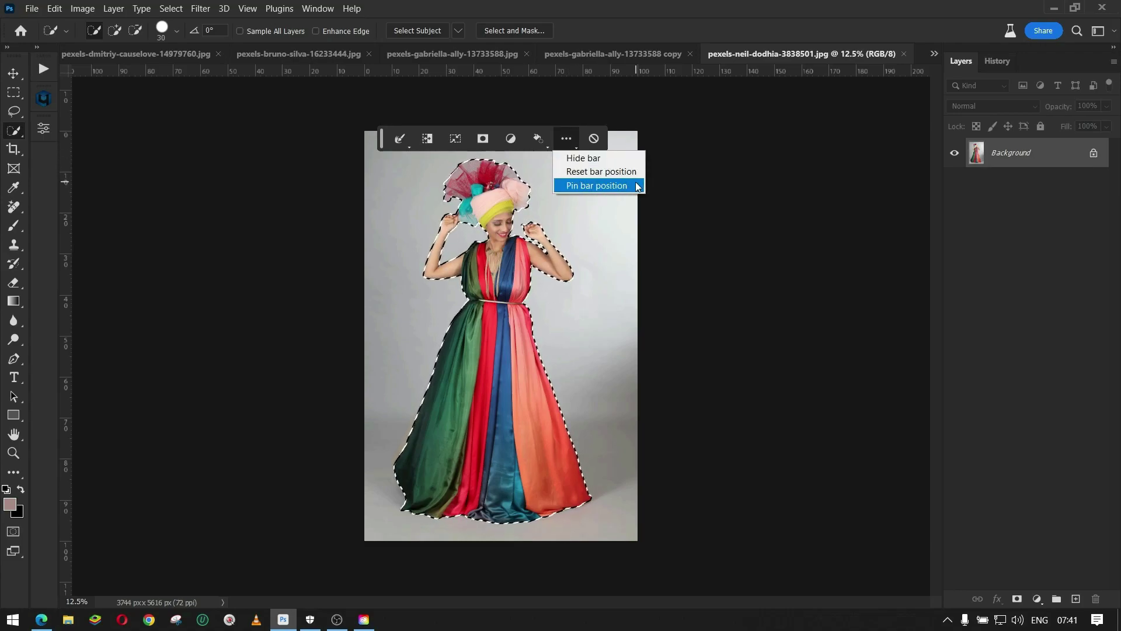
click(388, 145)
mouse_move(385, 139)
mouse_down()
mouse_move(386, 112)
mouse_move(188, 112)
mouse_move(386, 112)
mouse_up()
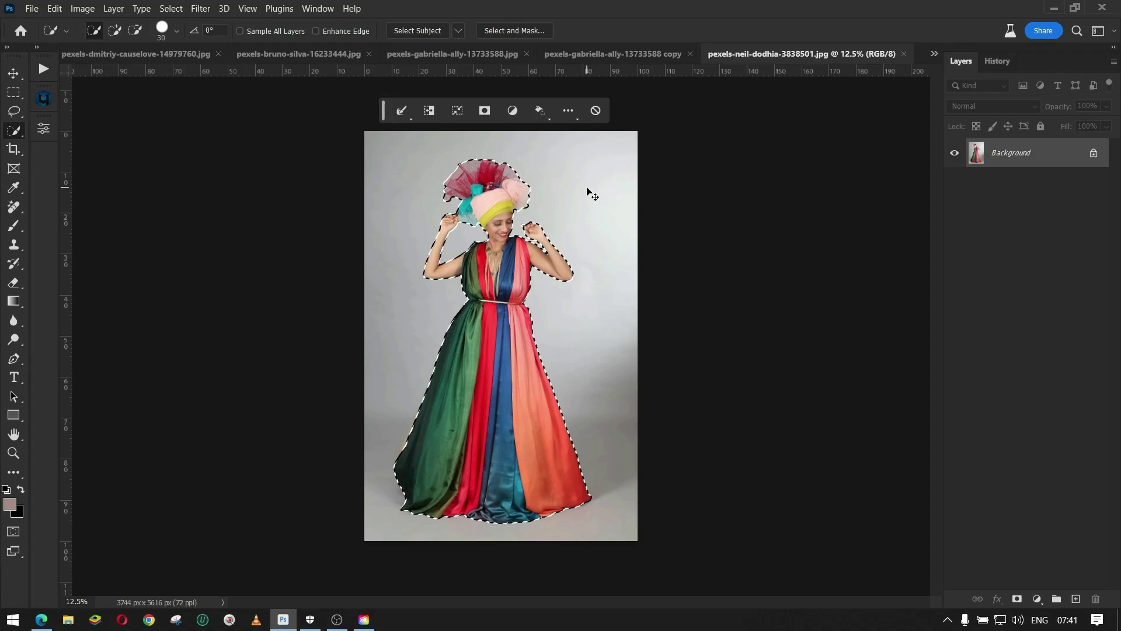
key(ctrl+d)
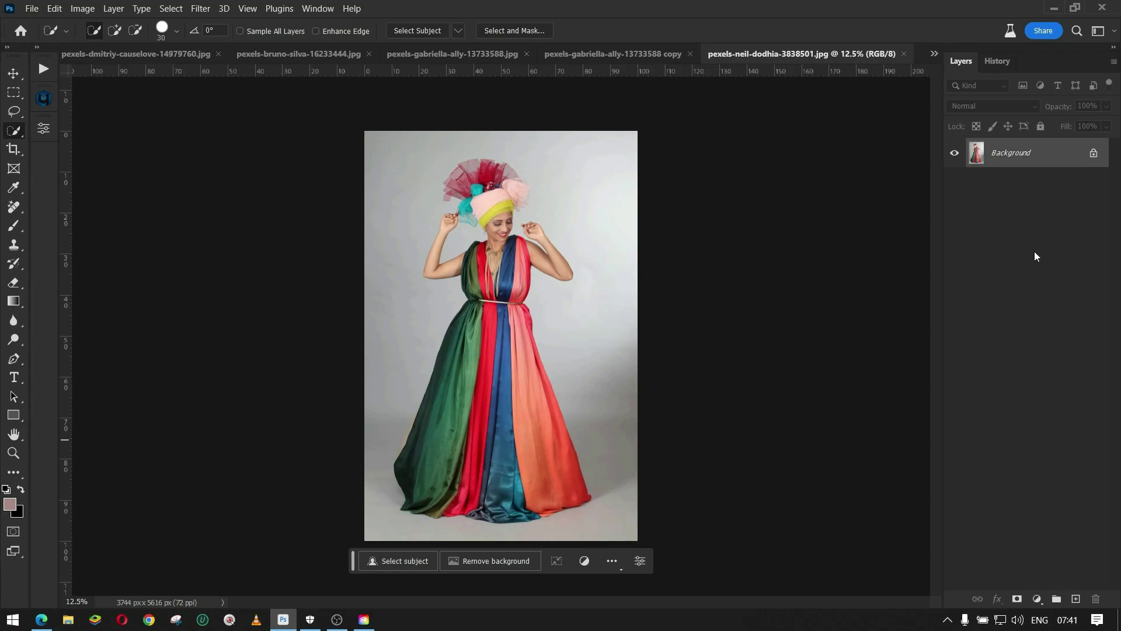
- Unlock Background, add a layer below, then place embedded 01-1 scaled up to cover the canvas
click(1094, 153)
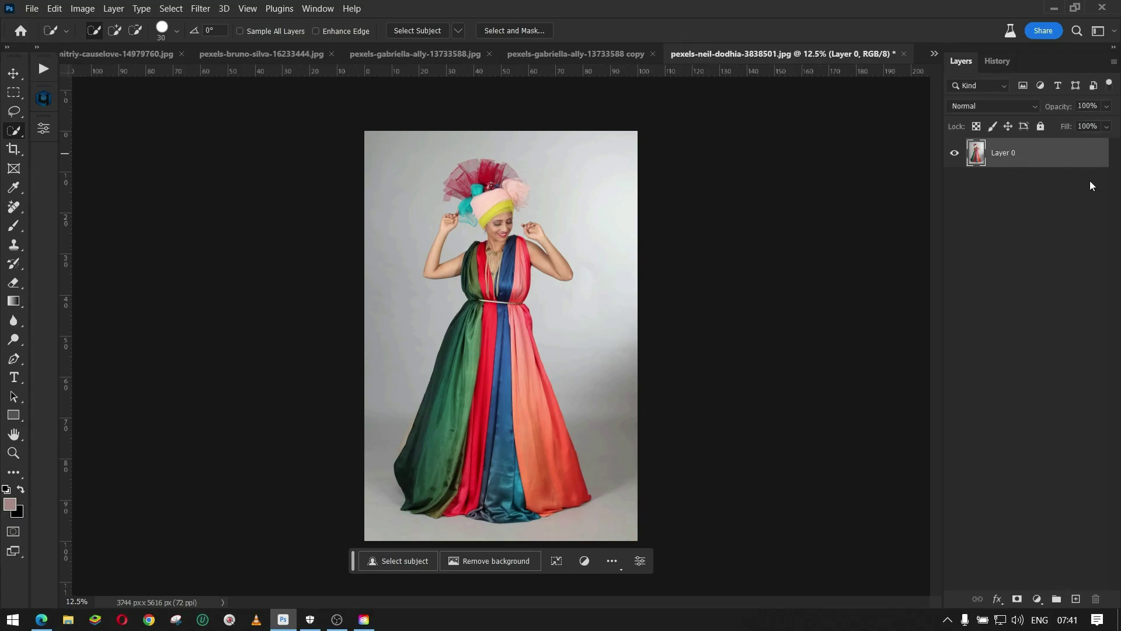
ctrl+click(1077, 599)
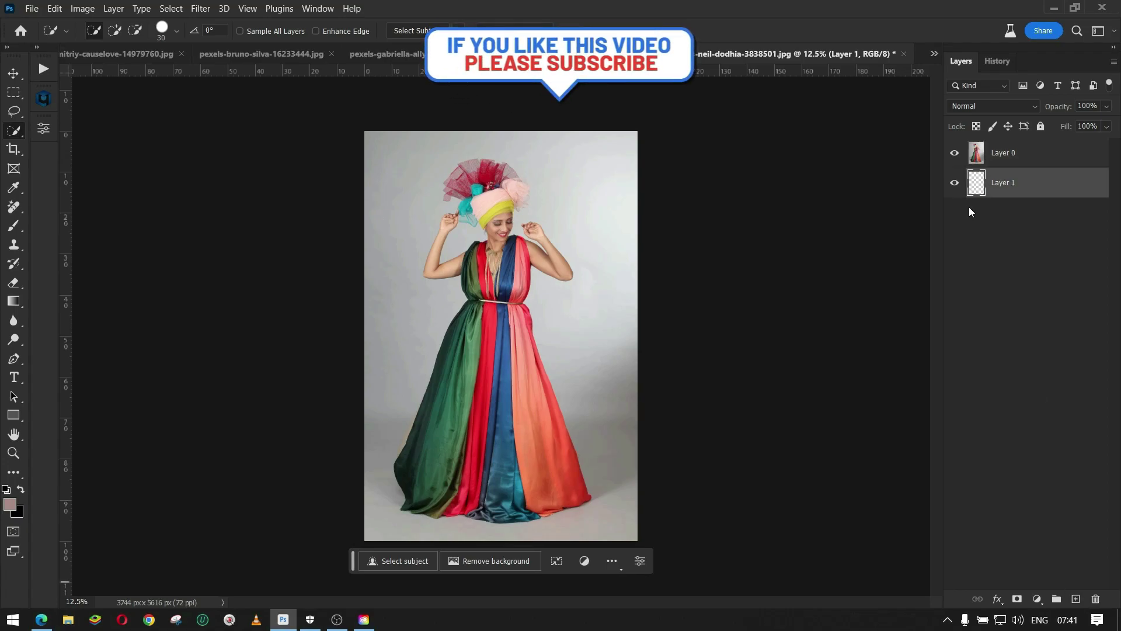
click(31, 9)
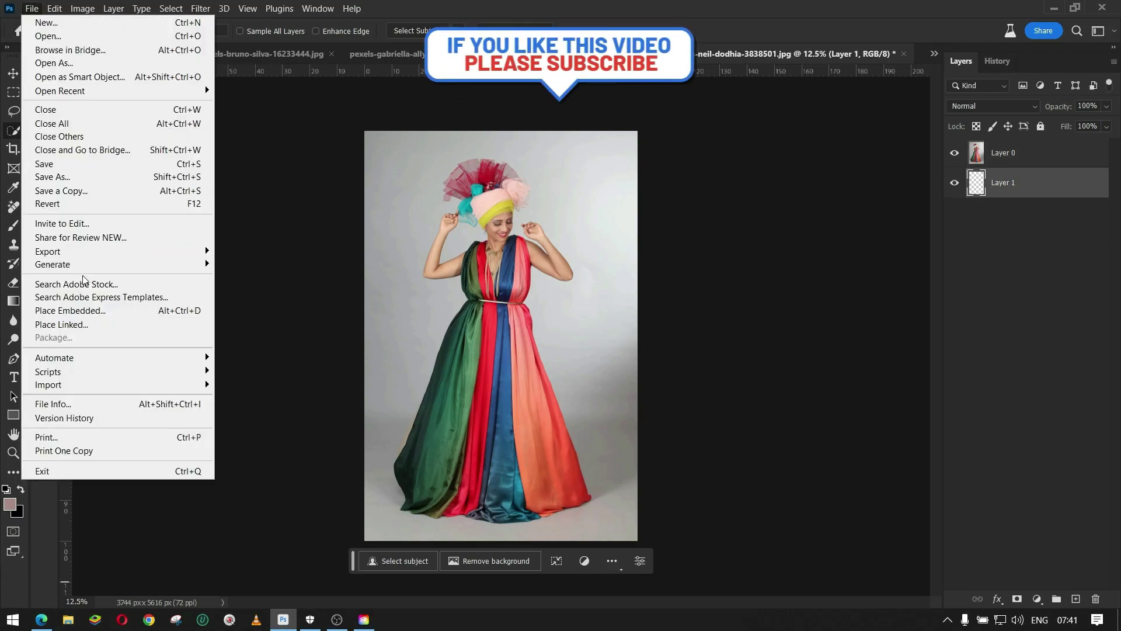
click(111, 310)
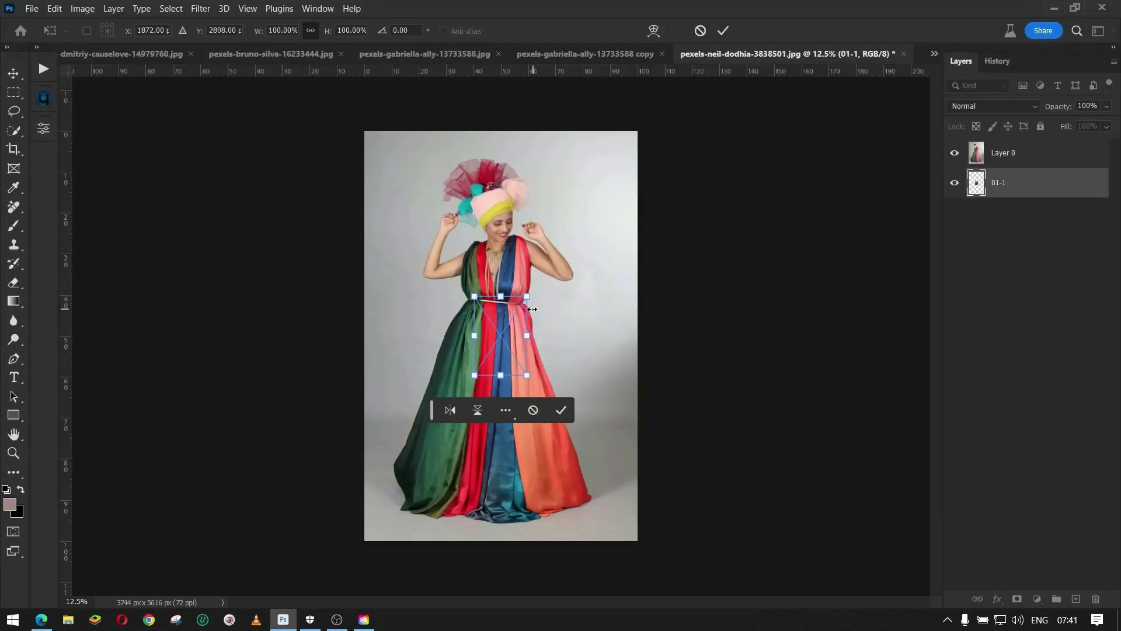
drag(529, 299, 641, 120)
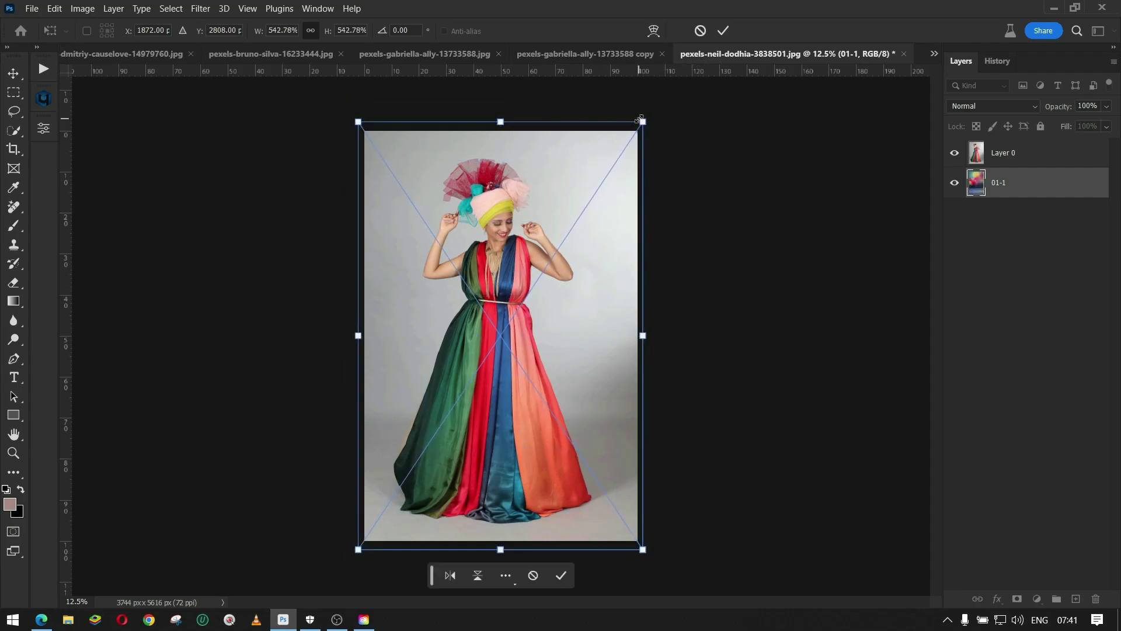
key(Return)
- Toggle Layer 0's visibility to compare it with the abstract background, then select Layer 0
key(w)
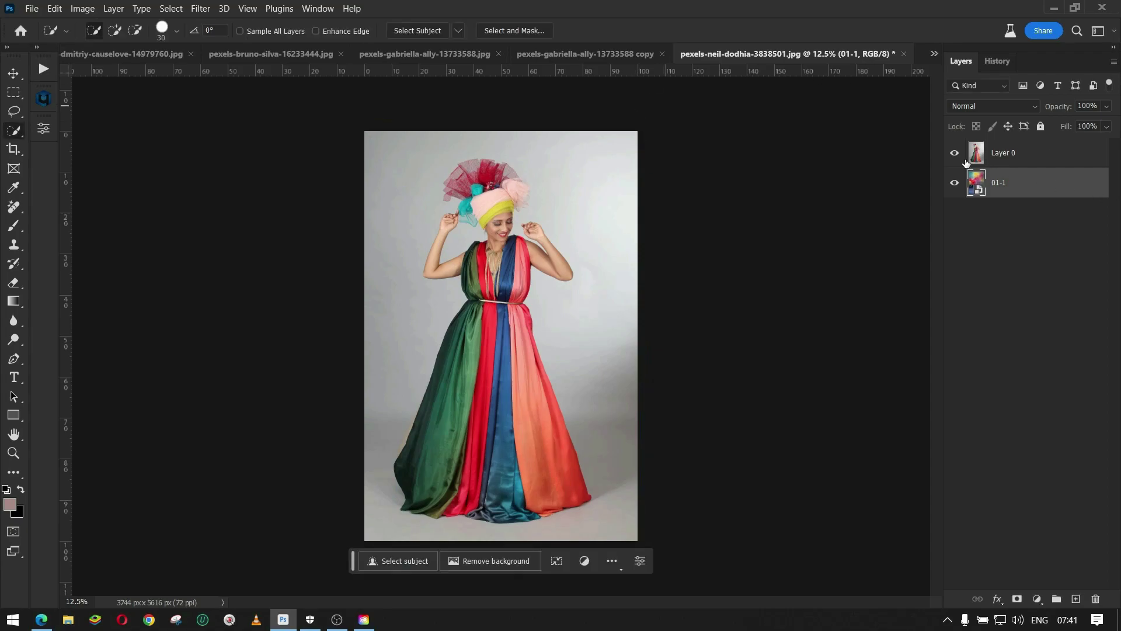
click(954, 153)
click(955, 153)
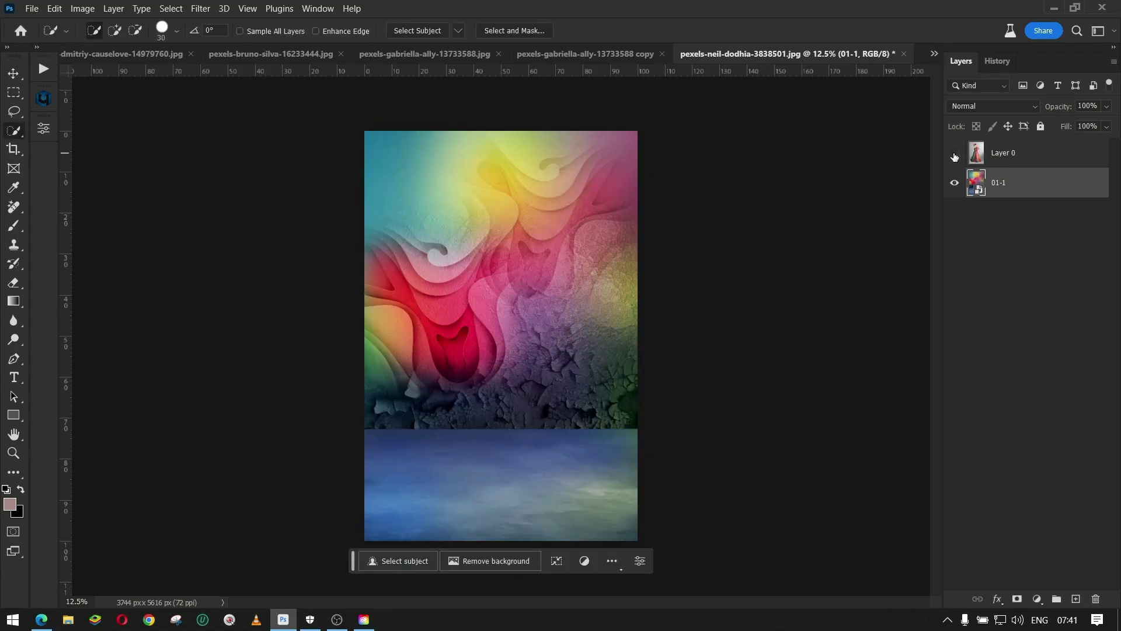
click(955, 153)
click(993, 159)
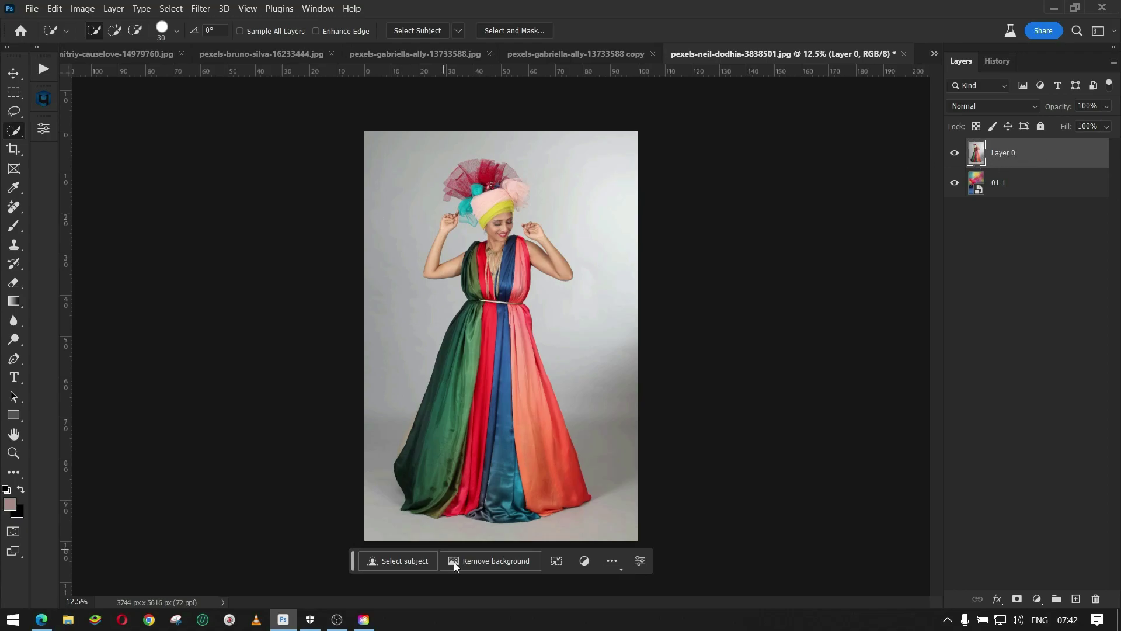
- Move the Contextual Task Bar above the image, briefly switching to Edge and back
drag(354, 567, 356, 118)
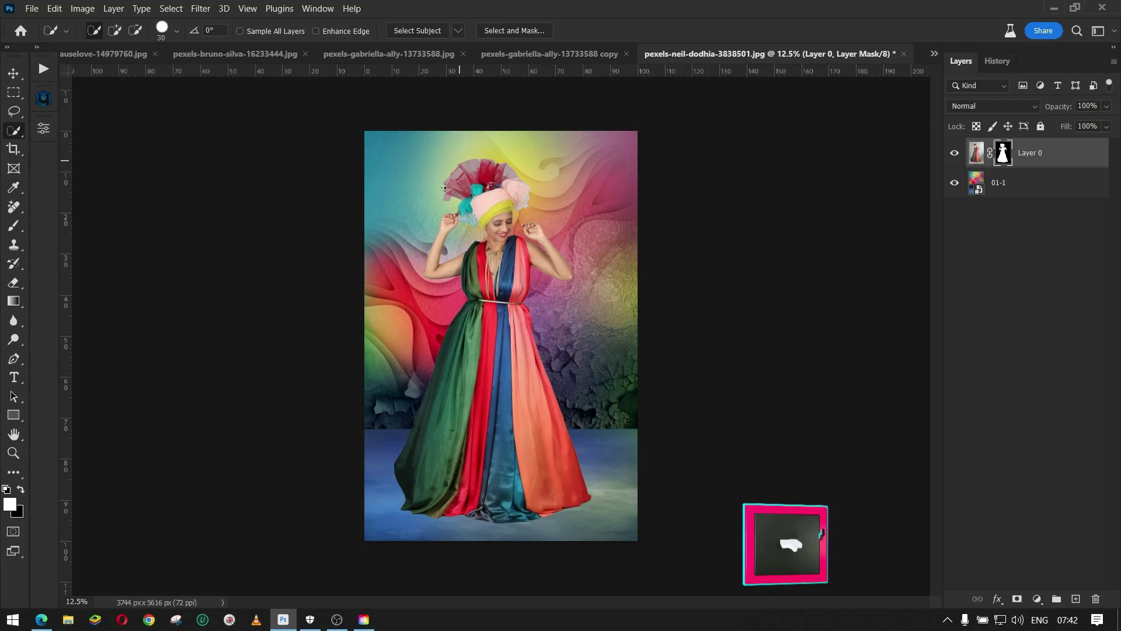
click(42, 618)
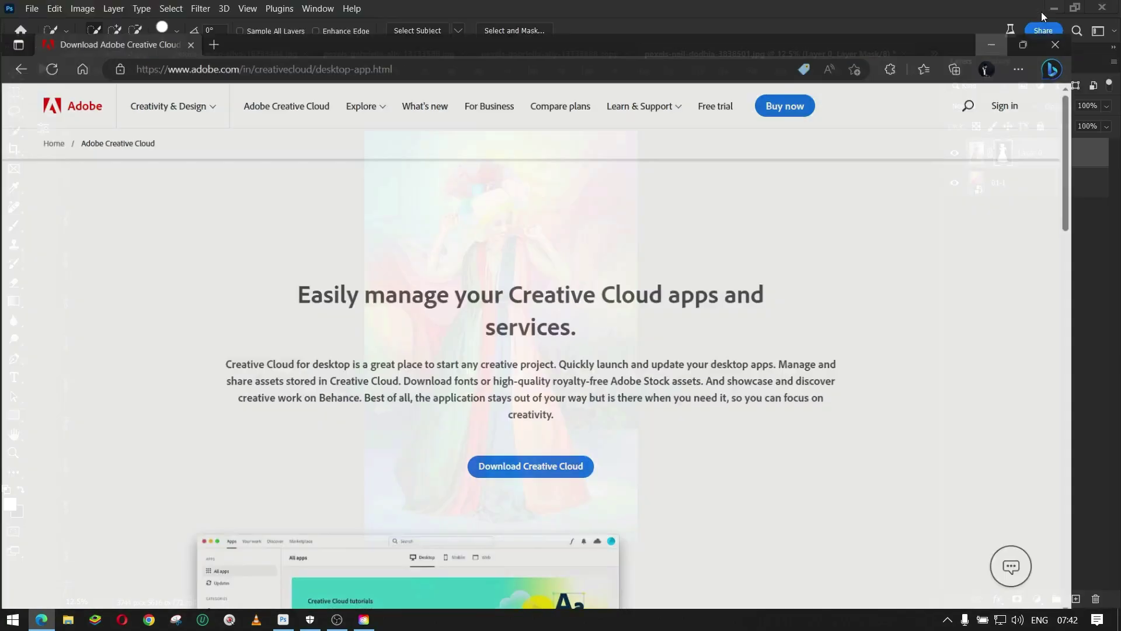
click(1037, 12)
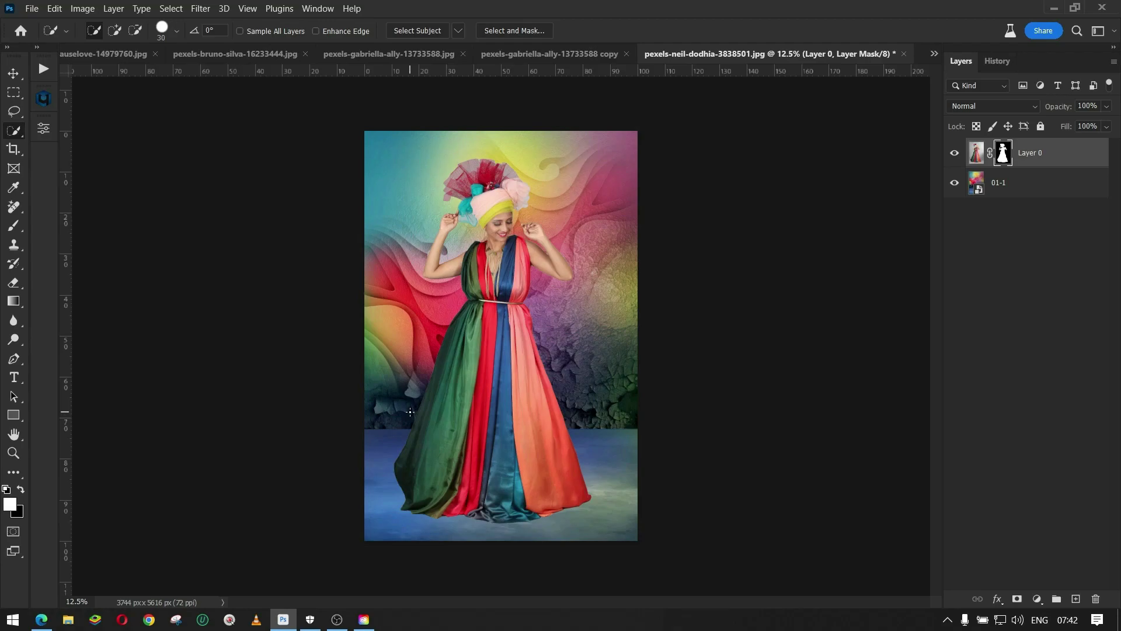